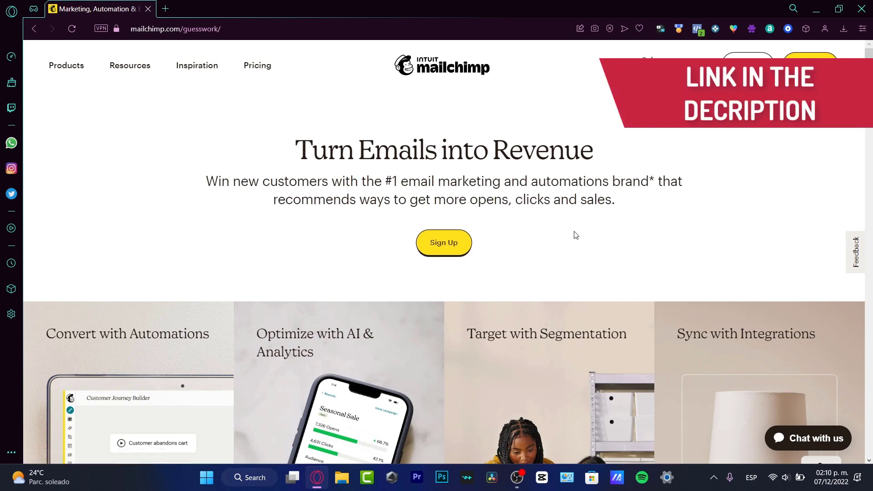
Step: Click the yellow Sign Up button on the Mailchimp homepage to open the pricing plans
left_click(445, 243)
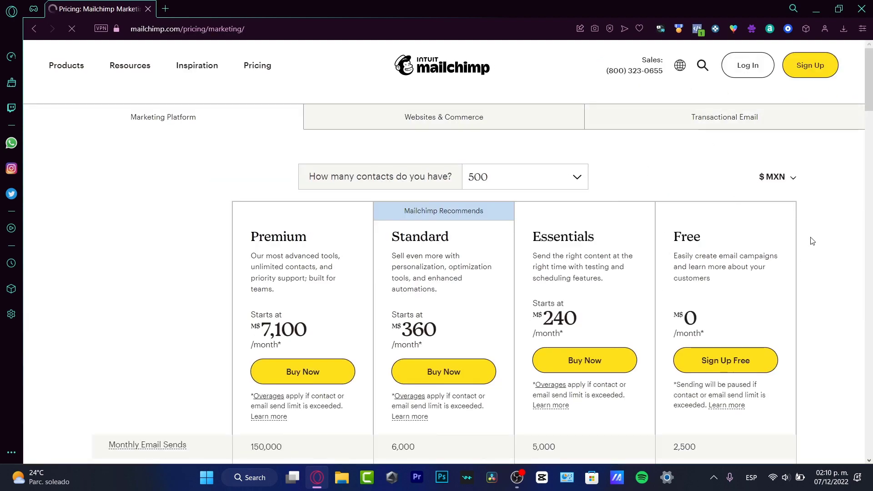
Step: Choose Sign Up Free under the Free plan on the MXN pricing page
scroll(813, 241, "down", 20)
scroll(816, 231, "up", 20)
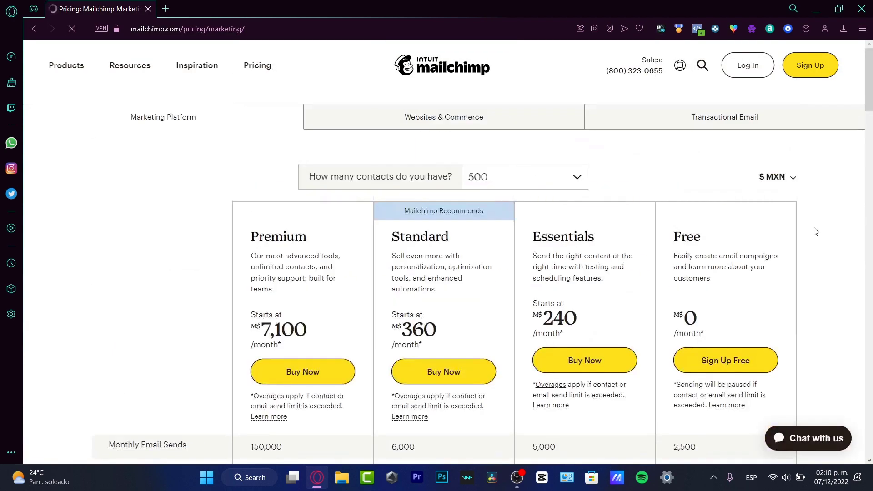
scroll(816, 232, "down", 3)
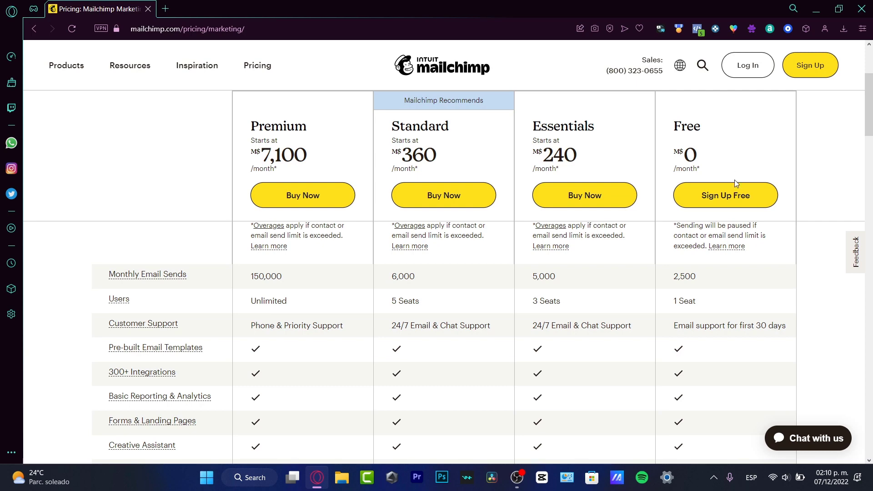
left_click(739, 195)
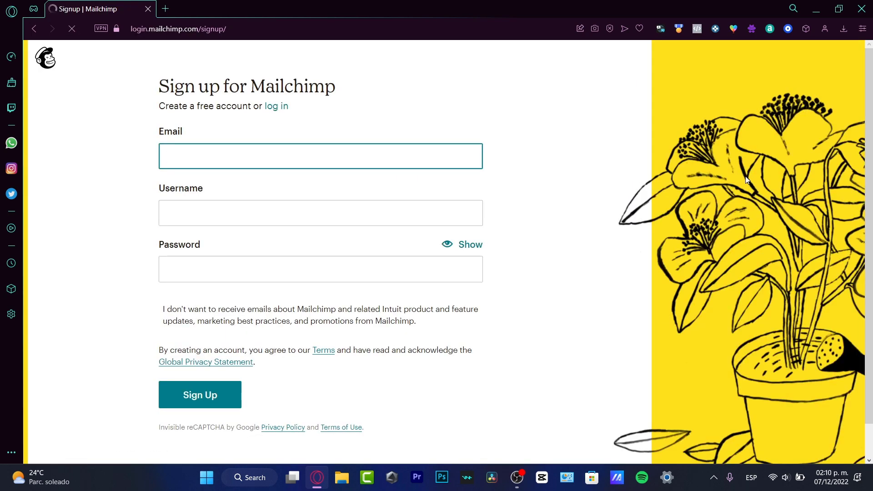
Step: Tick 'I don't want to receive emails' on the sign-up form, leaving Email, Username and Password empty
left_click(436, 159)
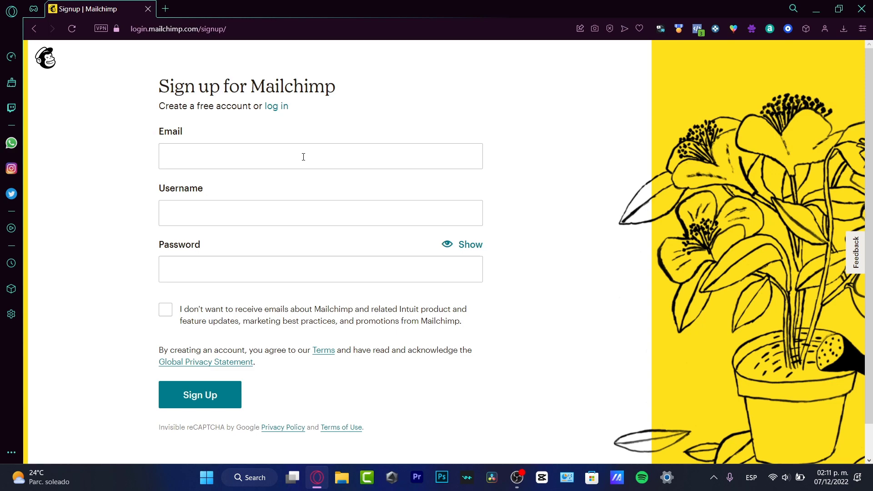
left_click(303, 157)
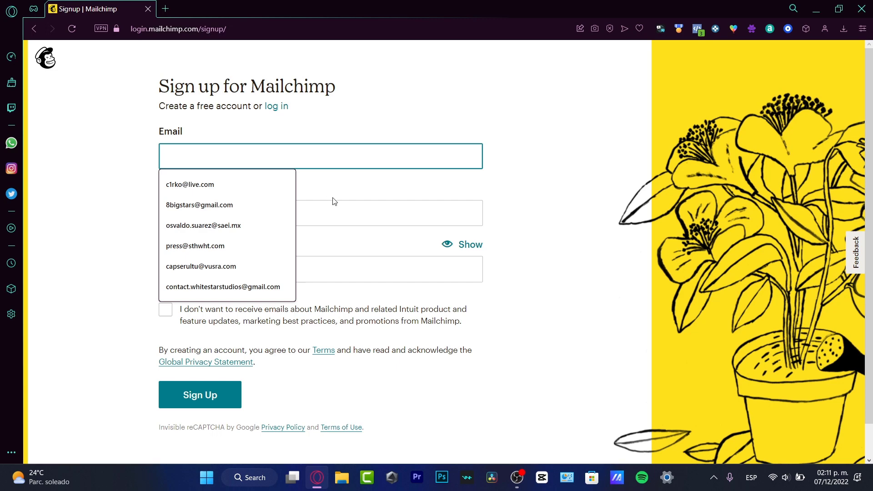
left_click(344, 216)
left_click(353, 238)
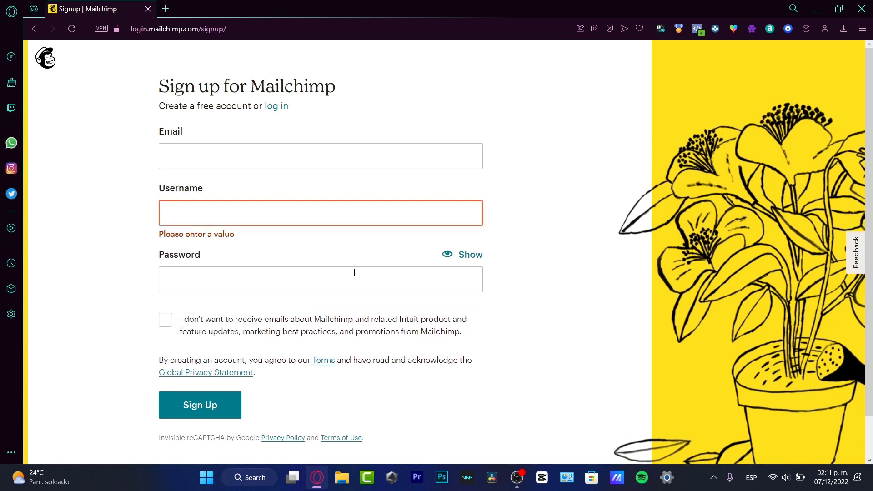
left_click(354, 271)
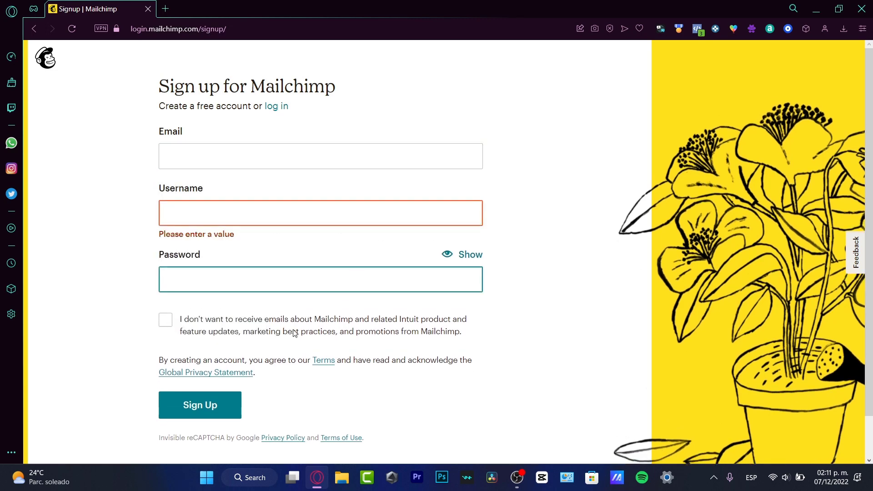
left_click_drag(503, 348, 331, 311)
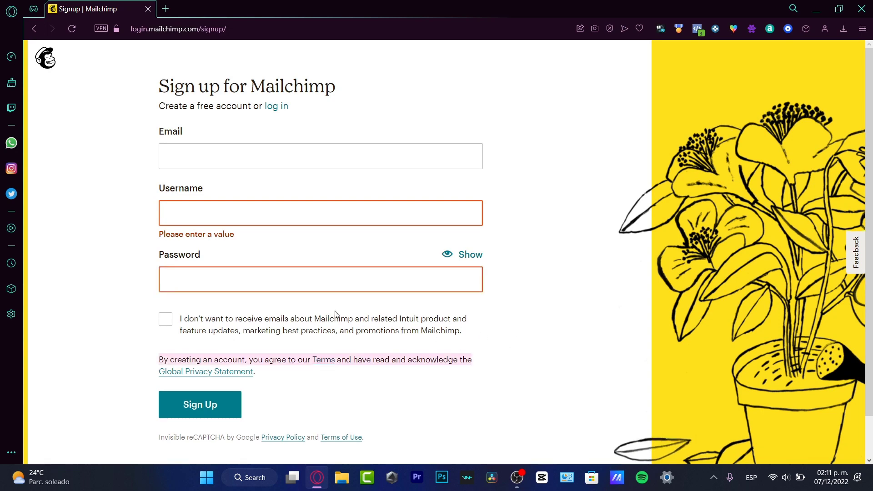
left_click(166, 320)
scroll(203, 359, "down", 1)
scroll(211, 358, "up", 1)
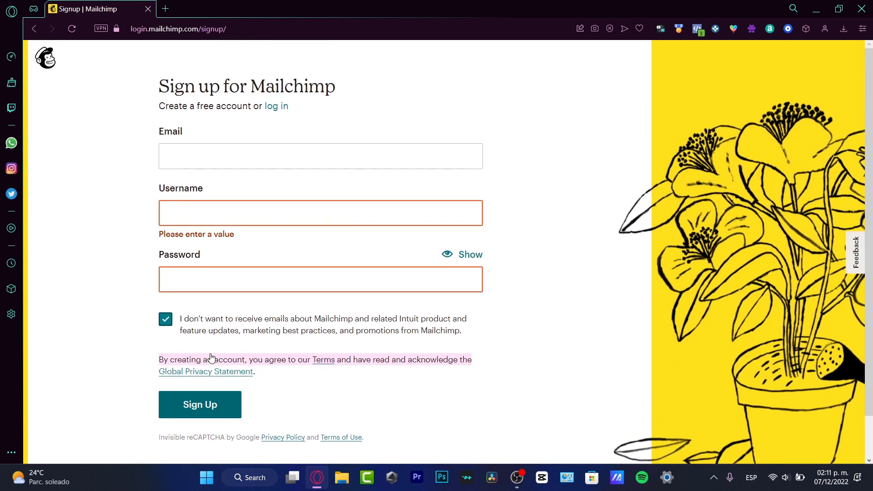
Step: Log in with the autofilled account e-mail and password, passing the I'm not a robot check
left_click(270, 110)
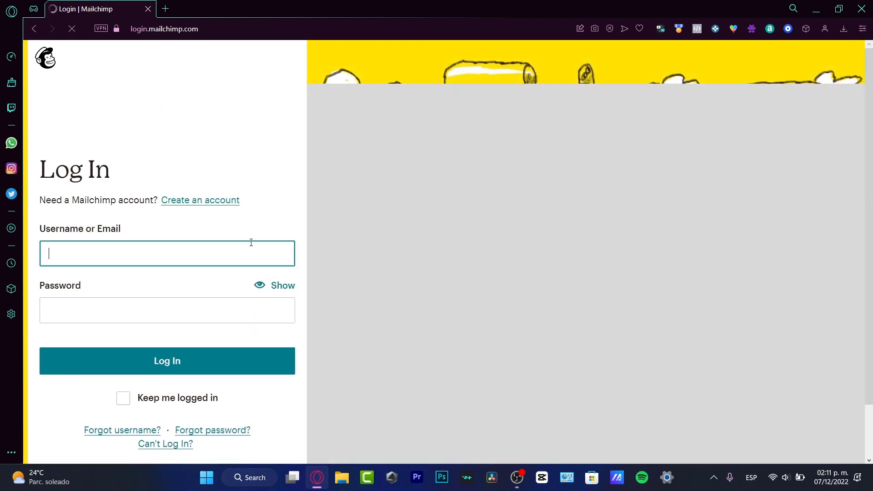
left_click(84, 281)
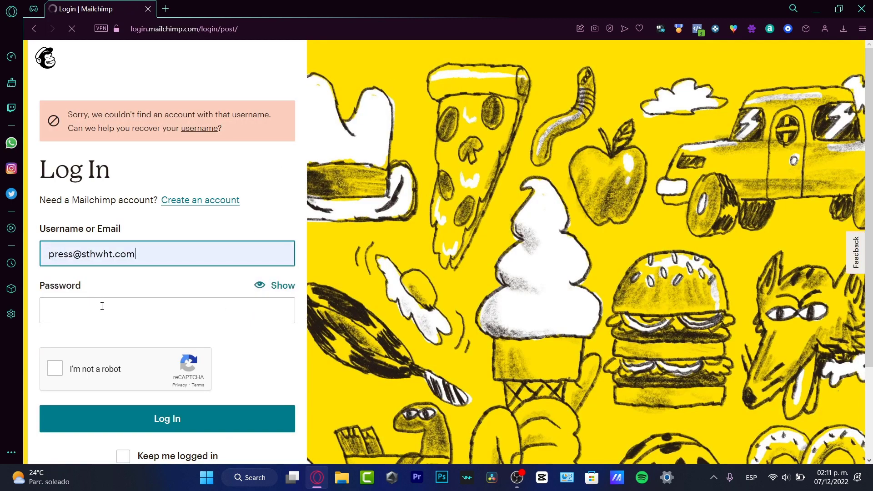
left_click(103, 306)
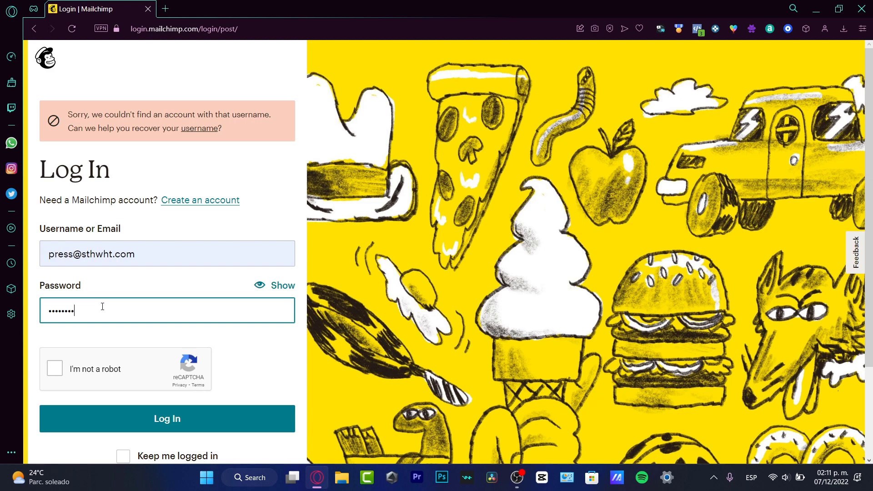
key("Return")
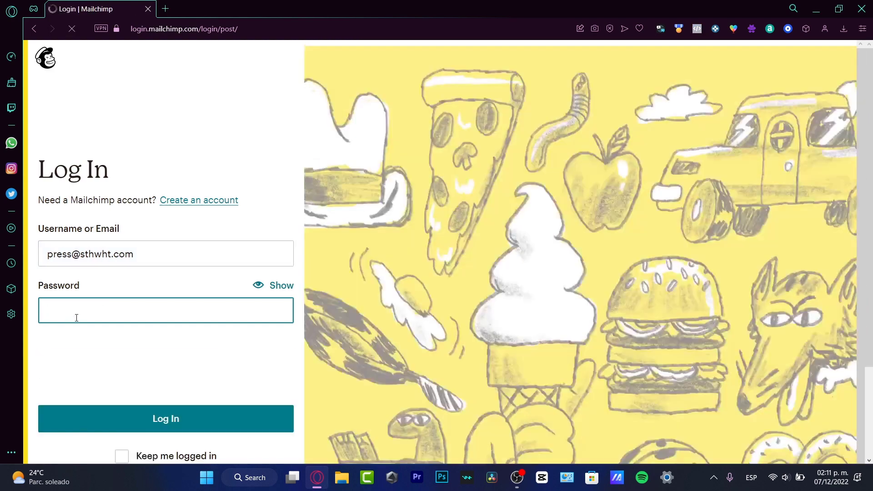
type("•")
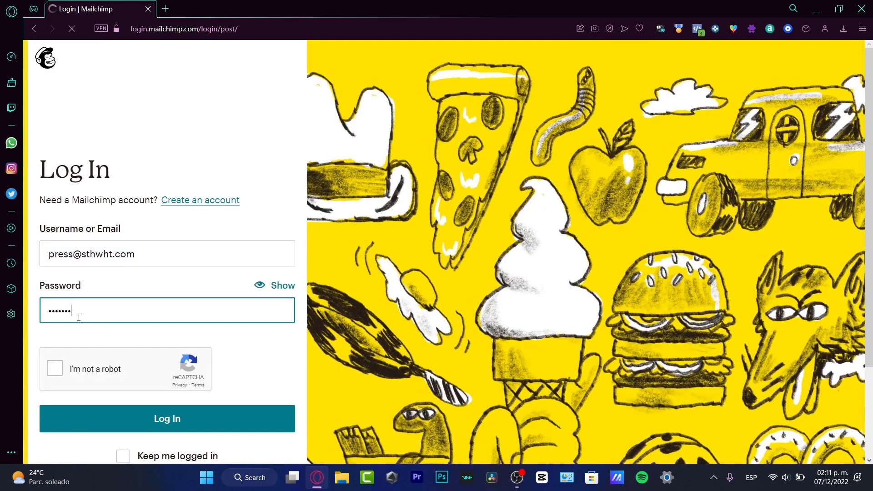
type("••••••••")
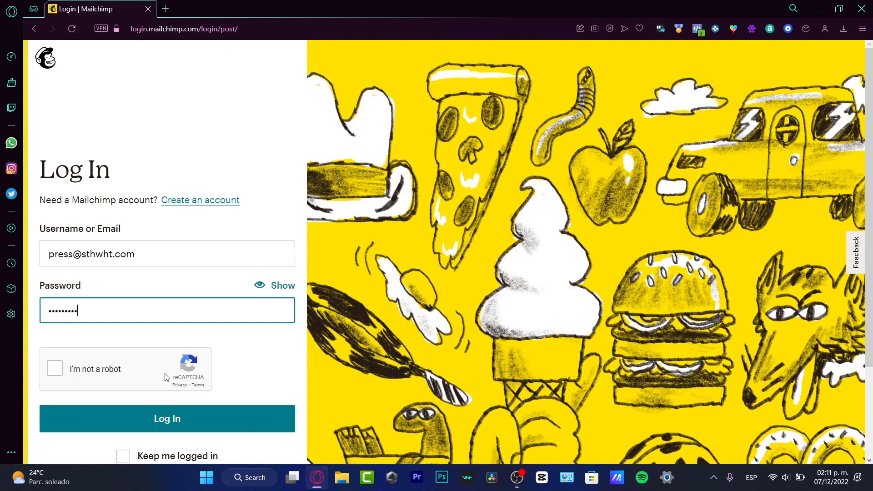
left_click(55, 368)
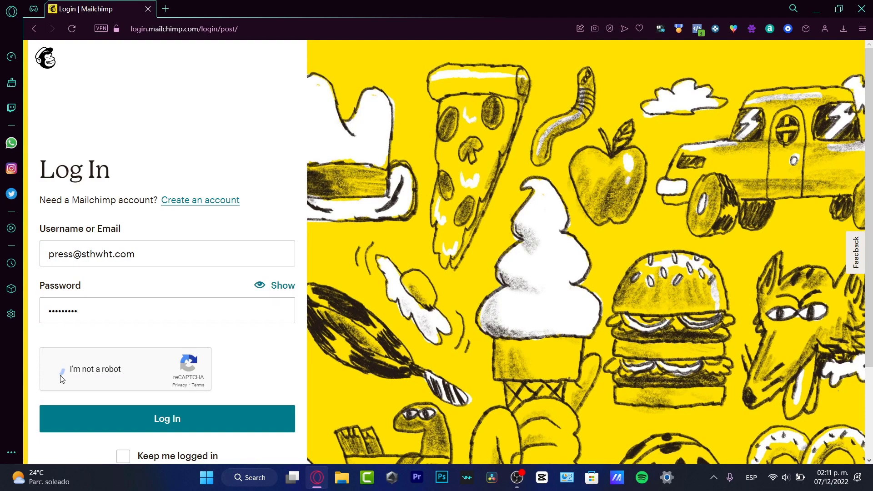
left_click(165, 422)
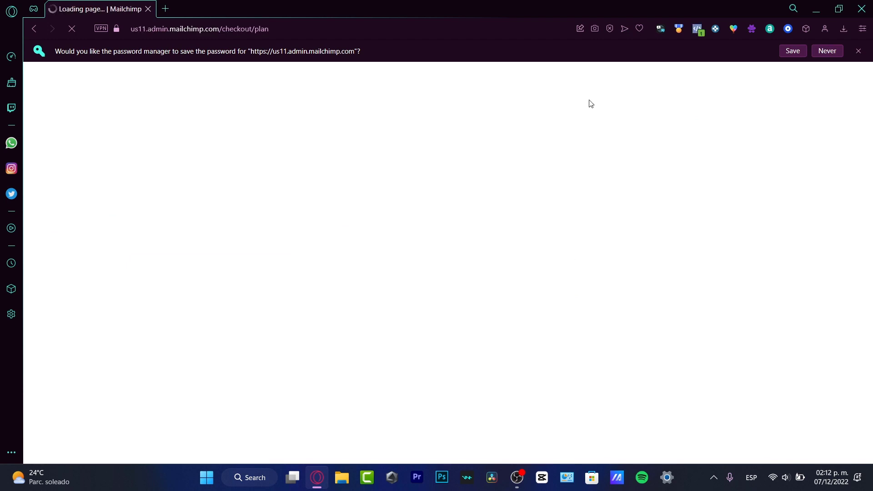
Step: Decline saving the password, visit the Integrations Discover page, then go to All campaigns
left_click(859, 51)
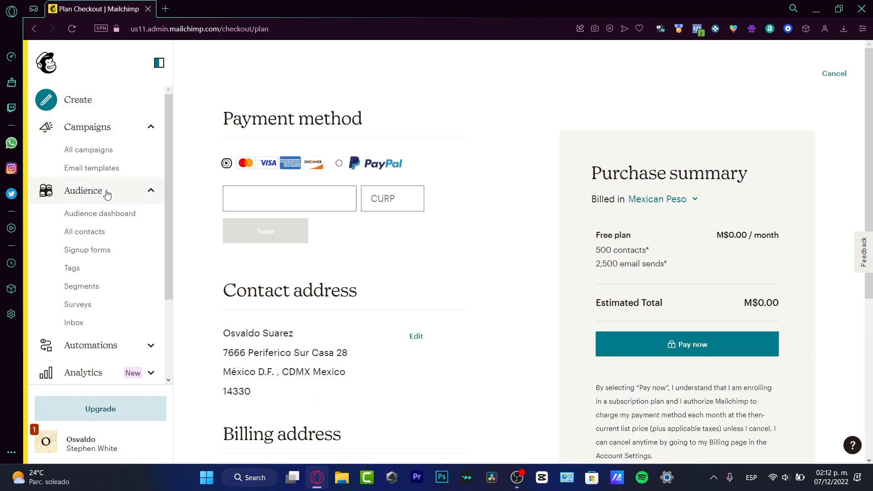
scroll(107, 196, "down", 3)
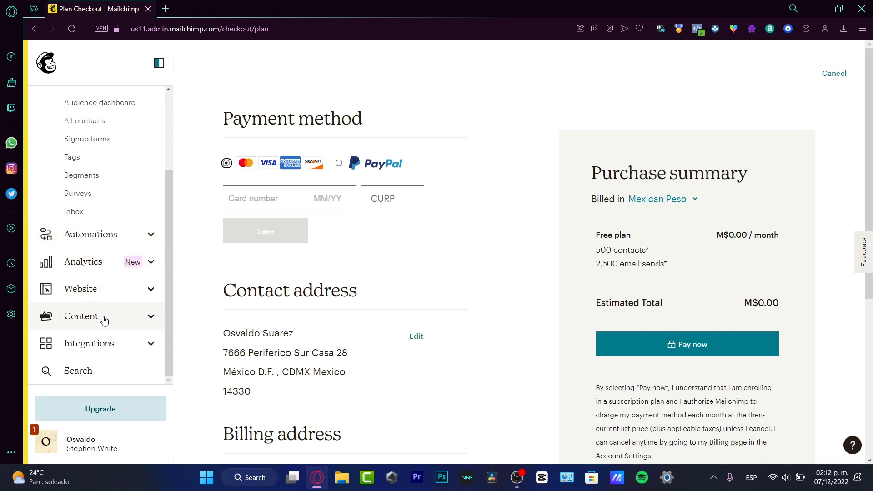
left_click(108, 352)
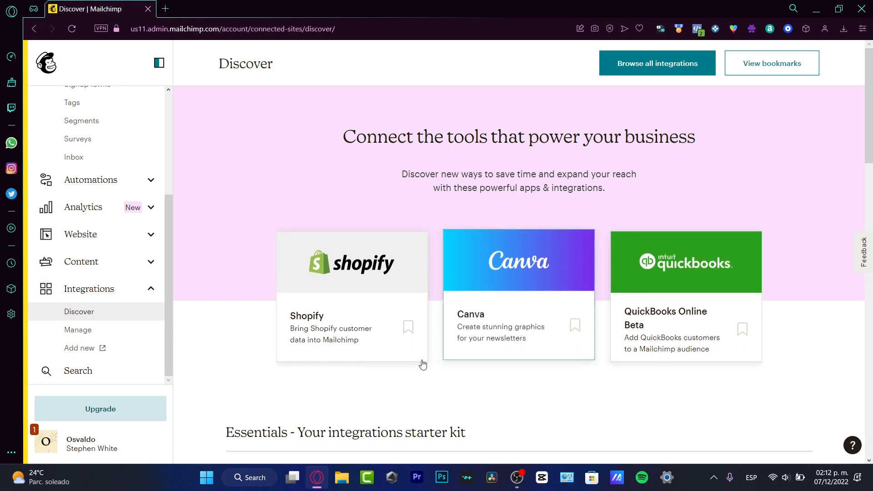
scroll(100, 351, "up", 4)
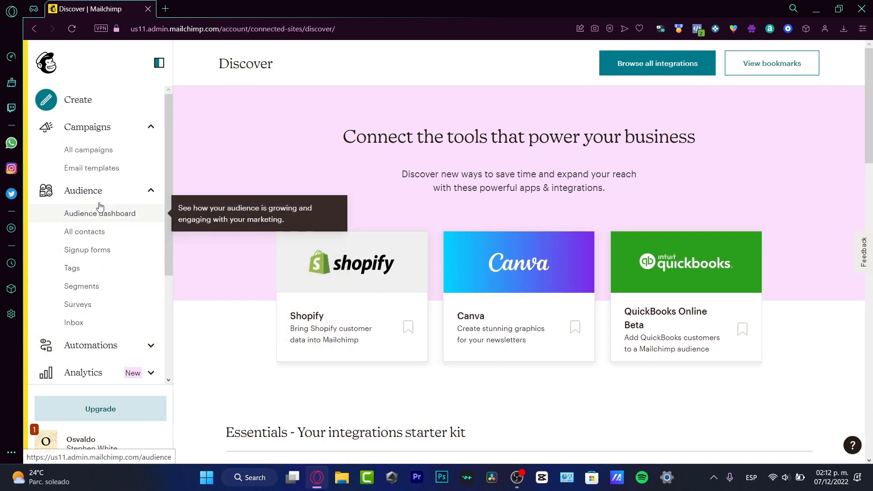
left_click(105, 127)
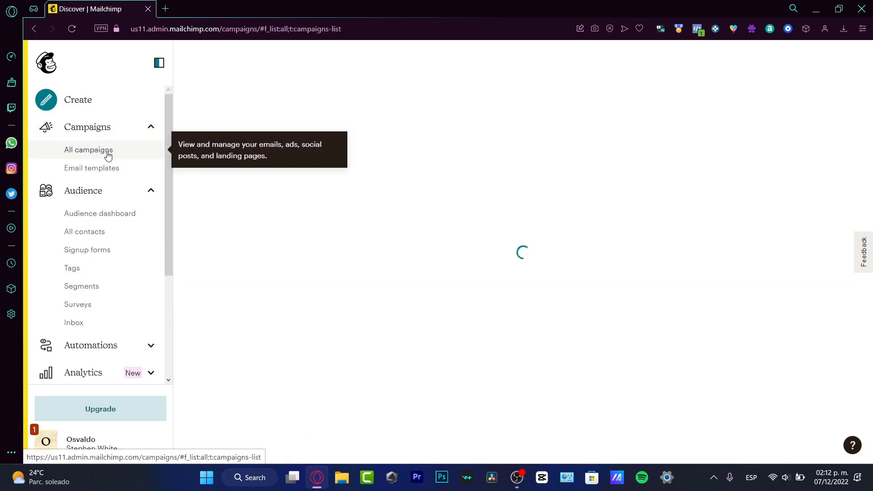
Step: Open Email templates under Campaigns and choose Create template
left_click(123, 131)
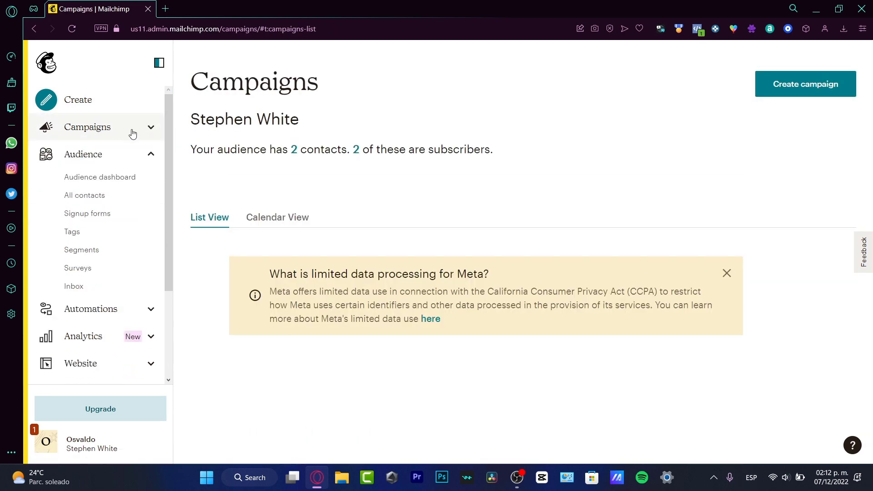
left_click(133, 132)
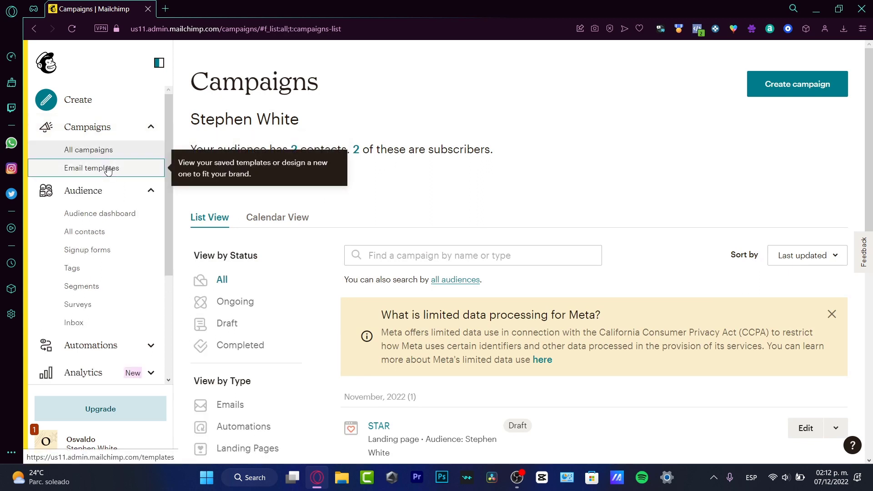
left_click(107, 169)
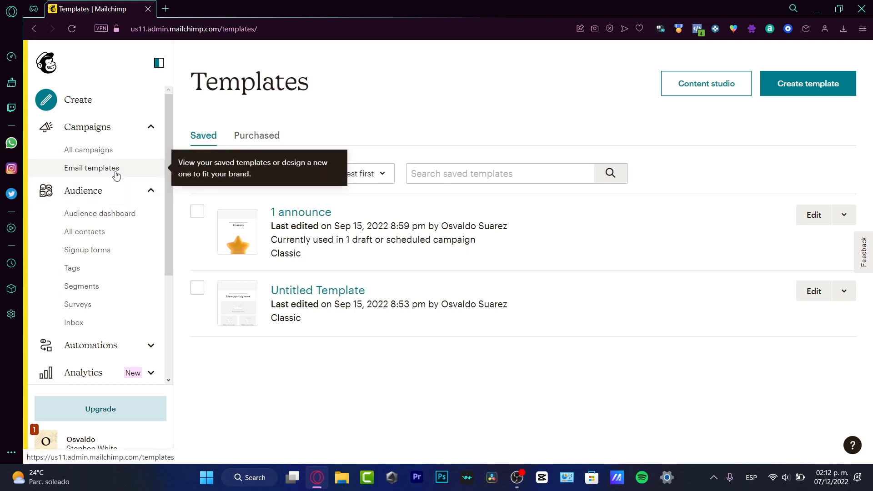
left_click(818, 85)
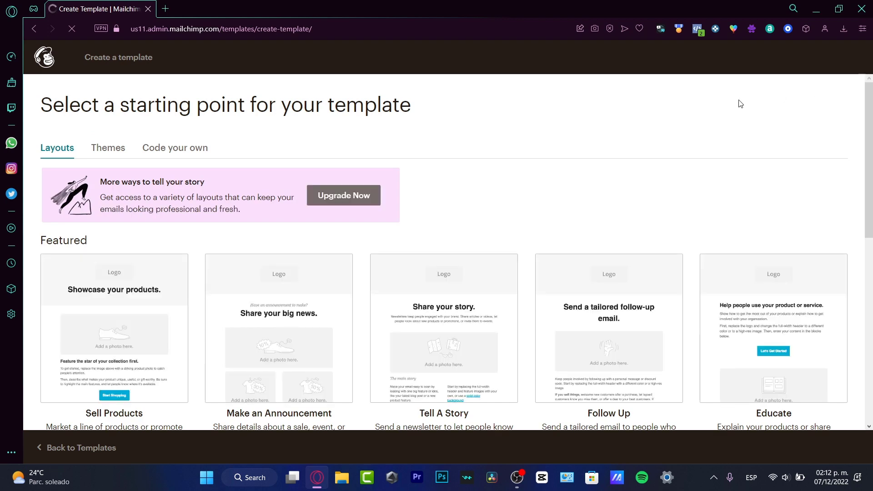
Step: Look over the Themes and Code your own options, scroll the theme categories, and return to Featured's Event theme
left_click(120, 148)
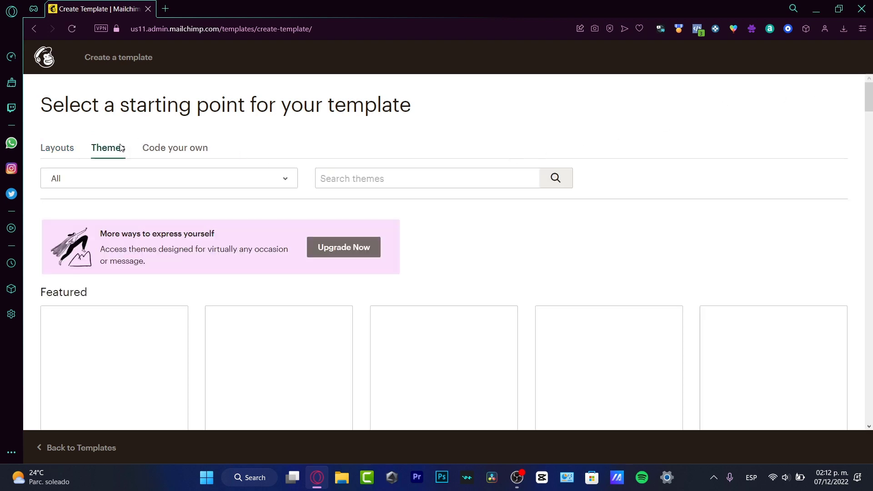
left_click(186, 149)
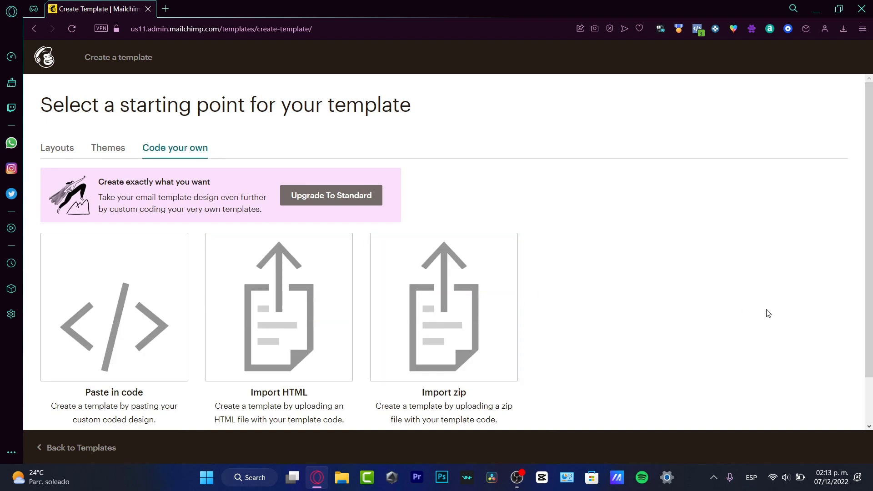
left_click(116, 150)
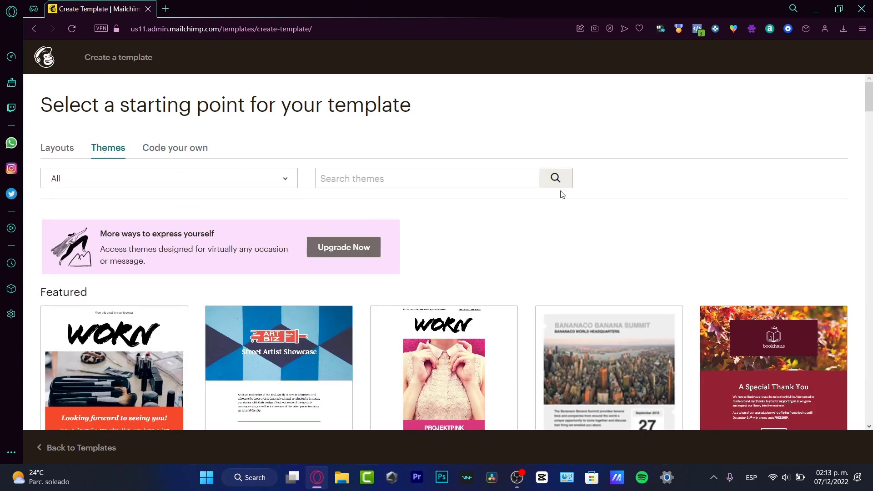
scroll(556, 200, "down", 3)
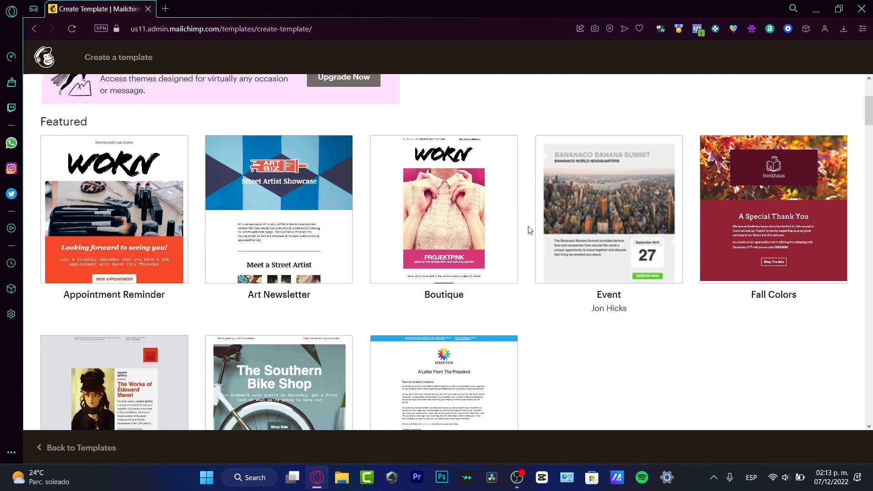
scroll(528, 234, "down", 3)
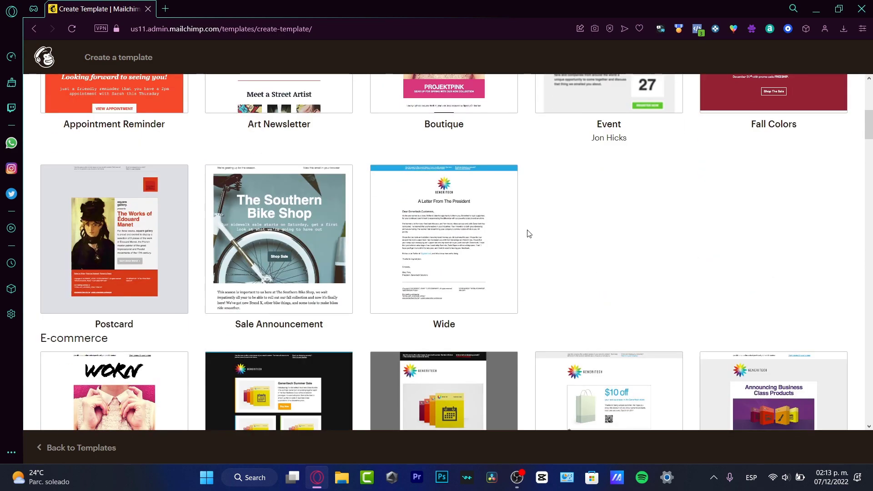
scroll(529, 234, "up", 3)
scroll(529, 234, "down", 6)
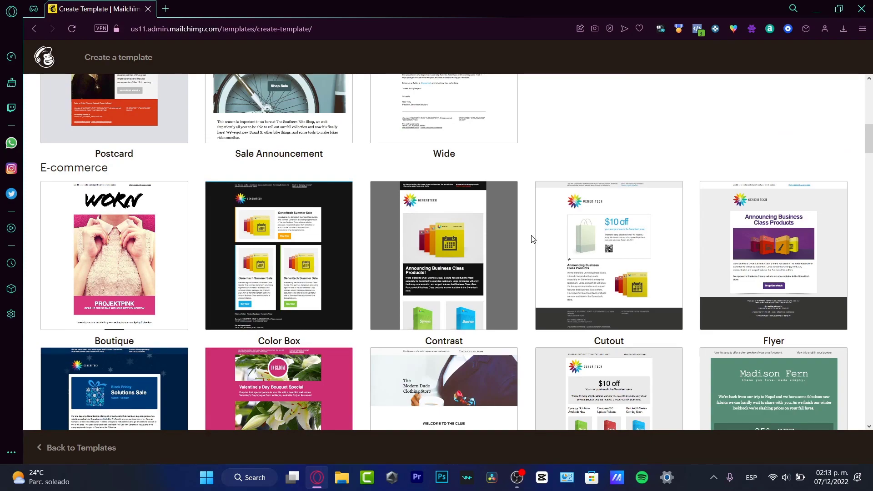
scroll(533, 241, "down", 3)
mouse_move(539, 248)
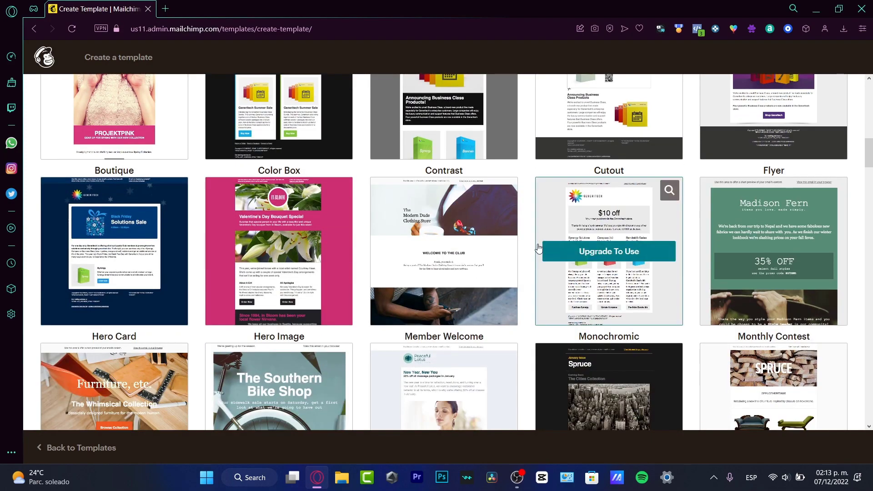
scroll(540, 249, "up", 6)
scroll(541, 248, "up", 6)
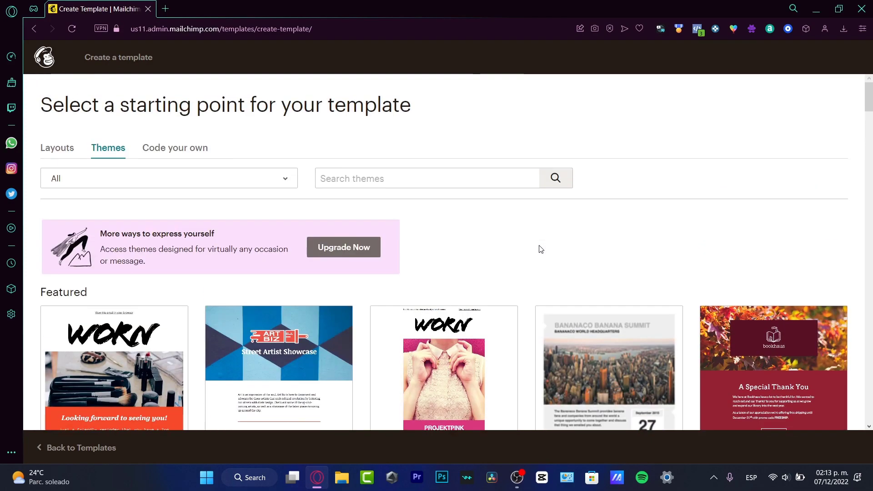
scroll(541, 249, "down", 3)
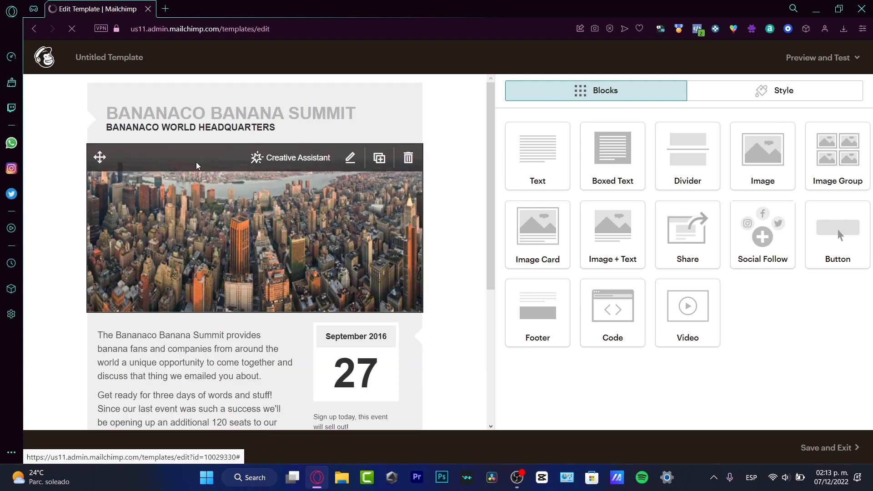
Step: Open the Event theme in the editor and review its skyline header, September 27 date card and Register button
mouse_move(265, 108)
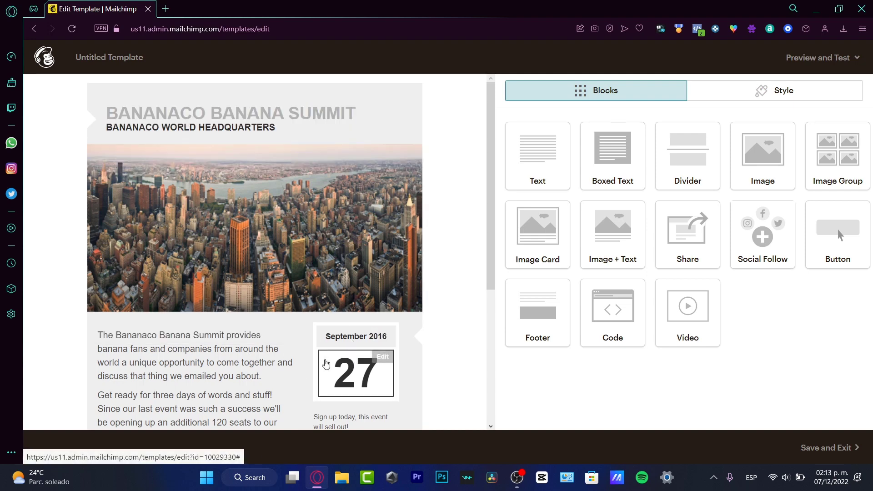
scroll(351, 335, "down", 1)
scroll(351, 335, "down", 5)
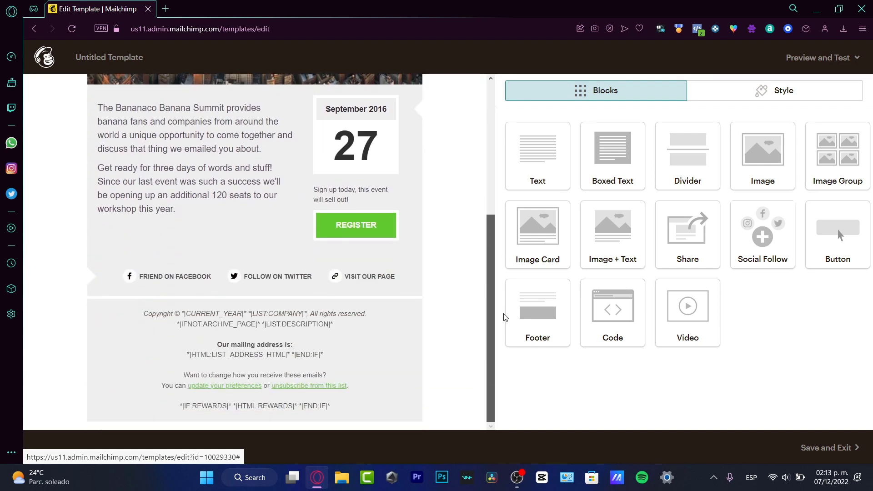
scroll(403, 217, "up", 2)
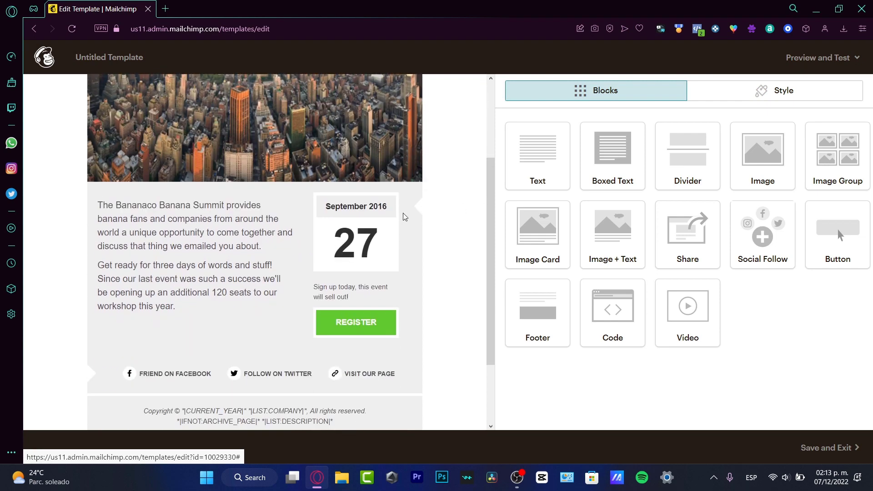
Step: Change the date heading from September 2016 to December 2022, correcting the mistyped year
triple_click(364, 207)
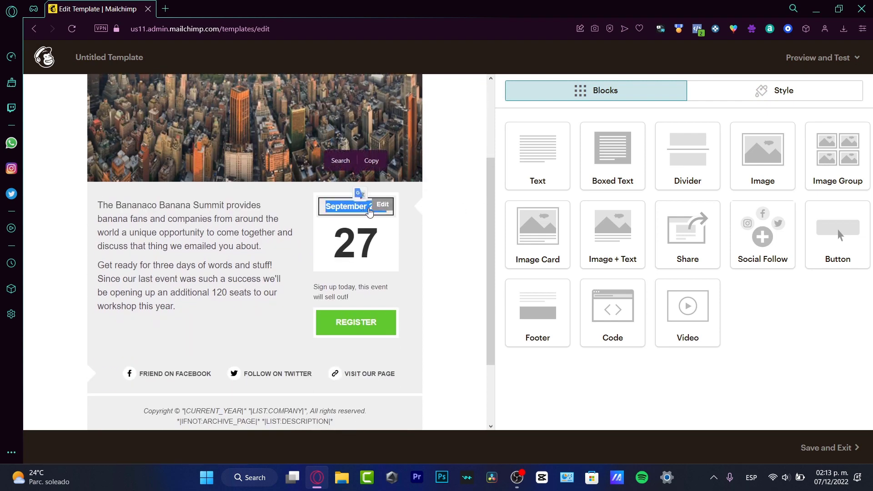
left_click(369, 211)
double_click(626, 165)
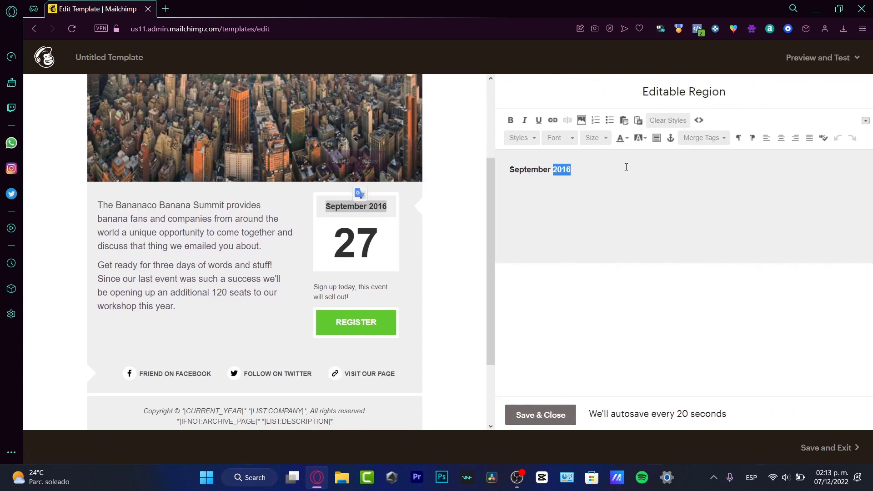
triple_click(579, 173)
type("D")
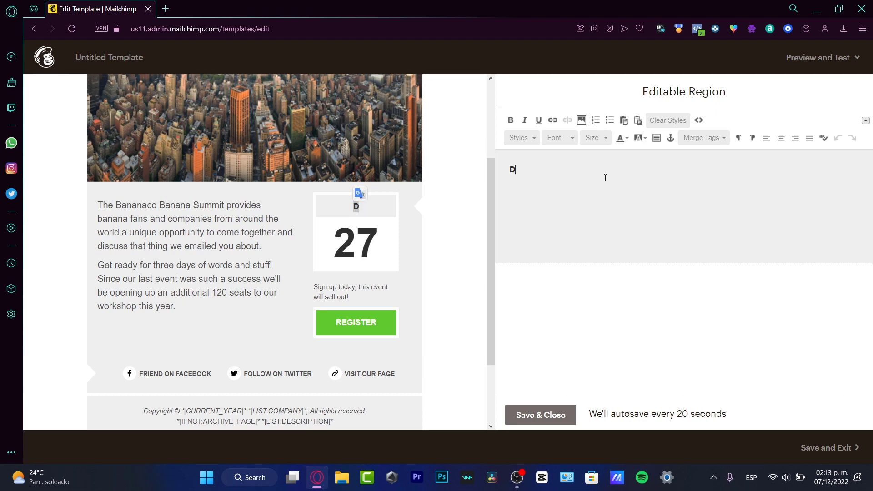
type("ecember 2023")
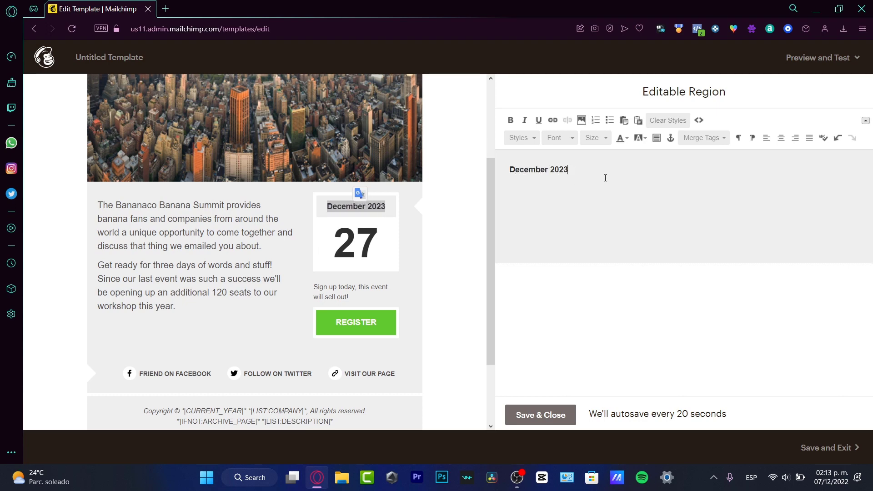
key("BackSpace")
type("22")
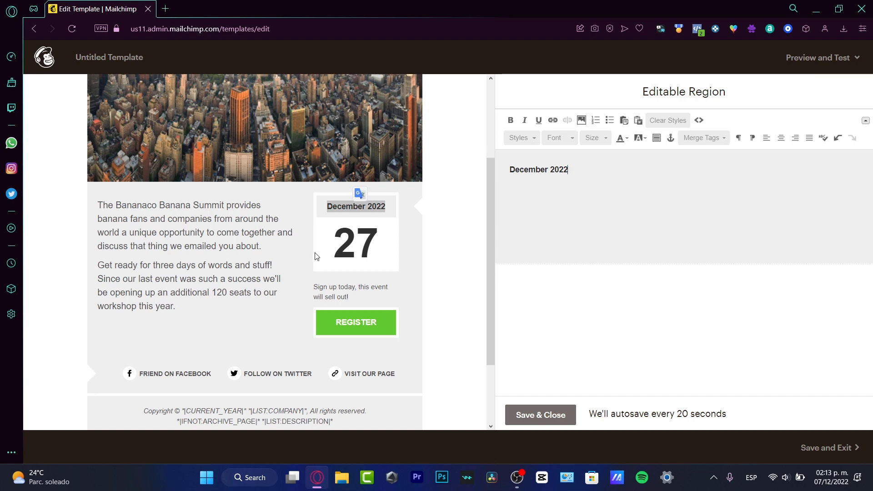
left_click(317, 256)
Step: Replace the day number 27 with 16 so the event falls on December 16, 2022
left_click(380, 234)
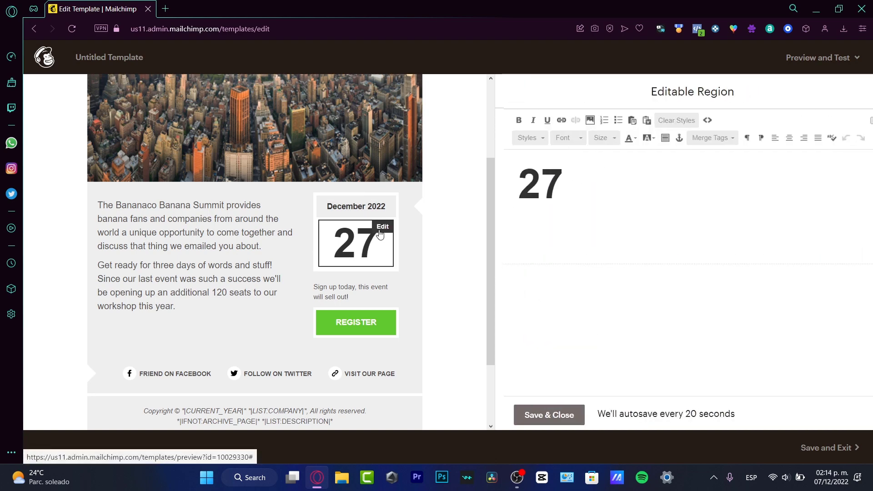
double_click(555, 197)
type("16")
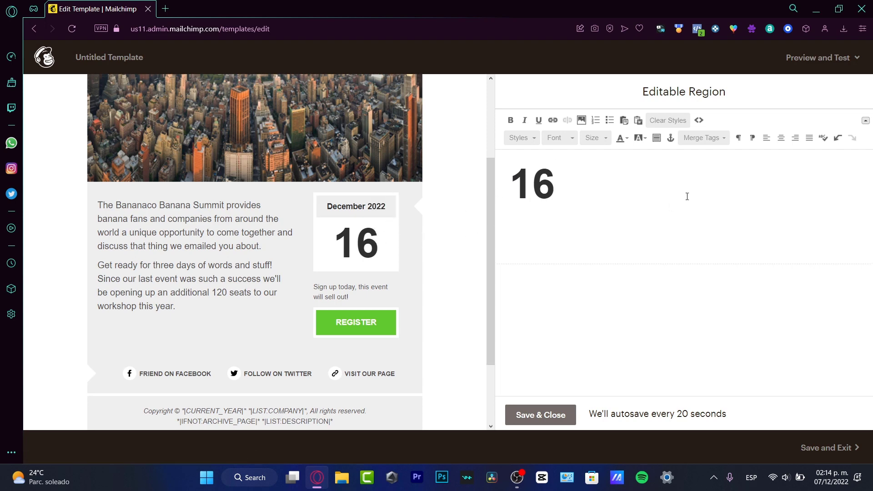
Step: Switch the December 2022 heading to the Arvo custom web font
left_click(374, 209)
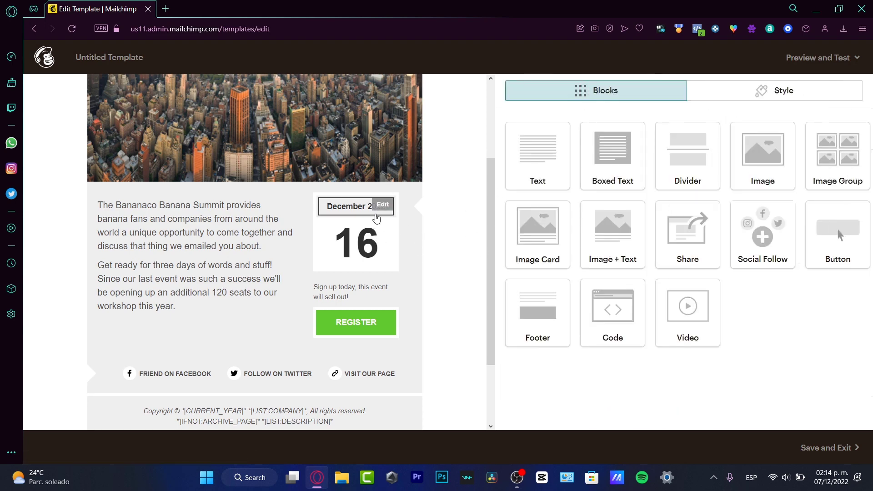
left_click(383, 205)
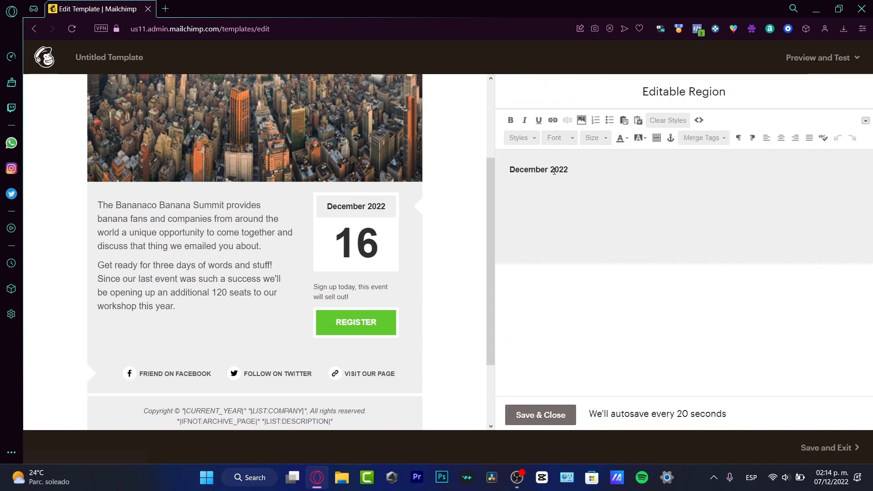
left_click(568, 140)
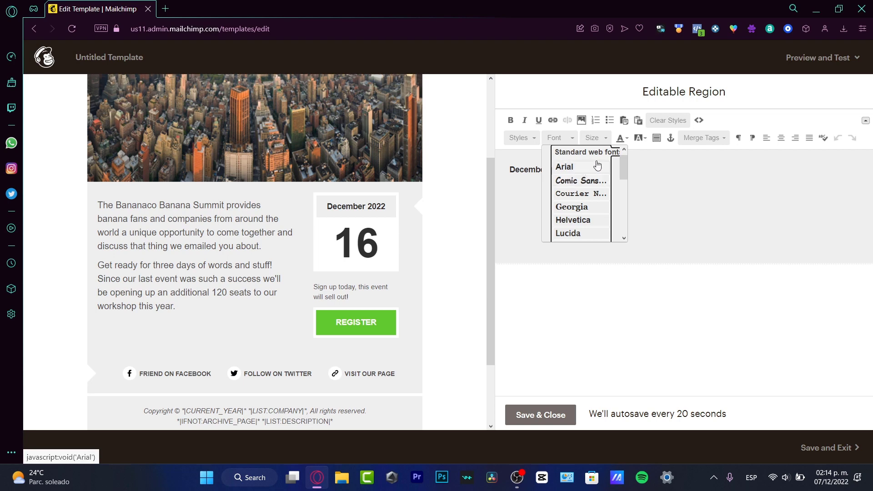
left_click_drag(623, 166, 630, 200)
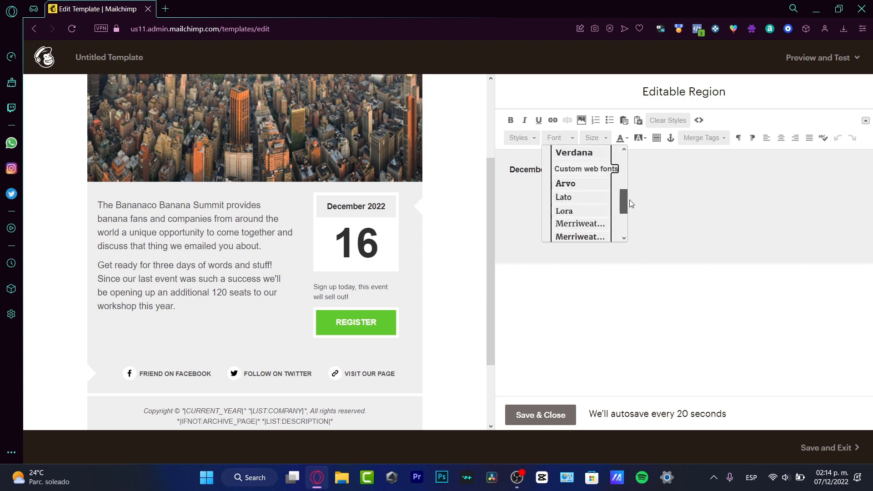
left_click(582, 184)
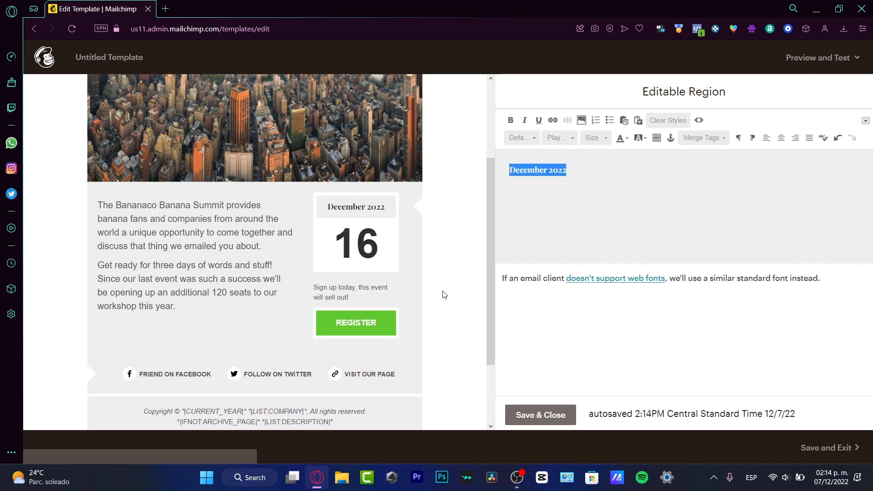
left_click(459, 246)
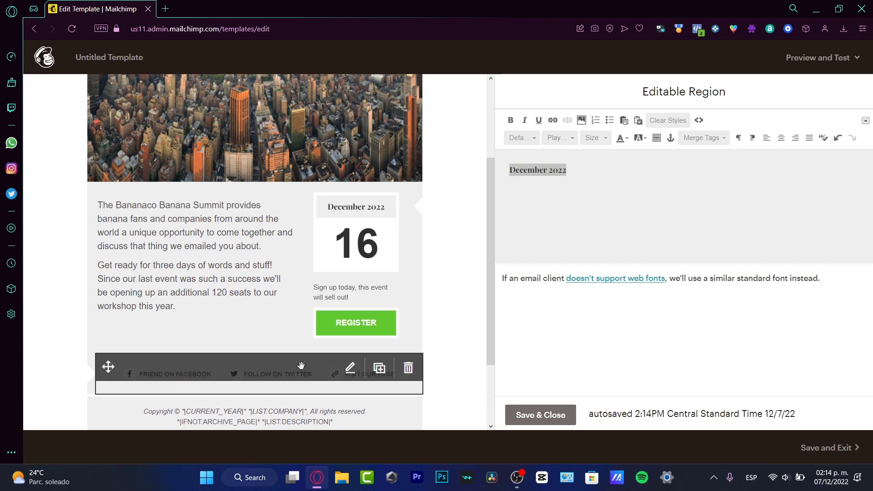
Step: Delete the Facebook, Twitter and web-page social links block and confirm the deletion
scroll(425, 354, "down", 2)
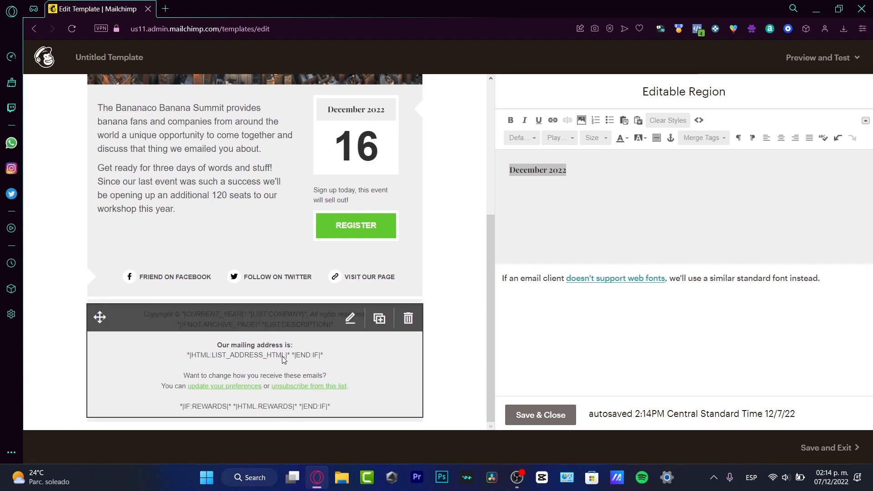
mouse_move(375, 315)
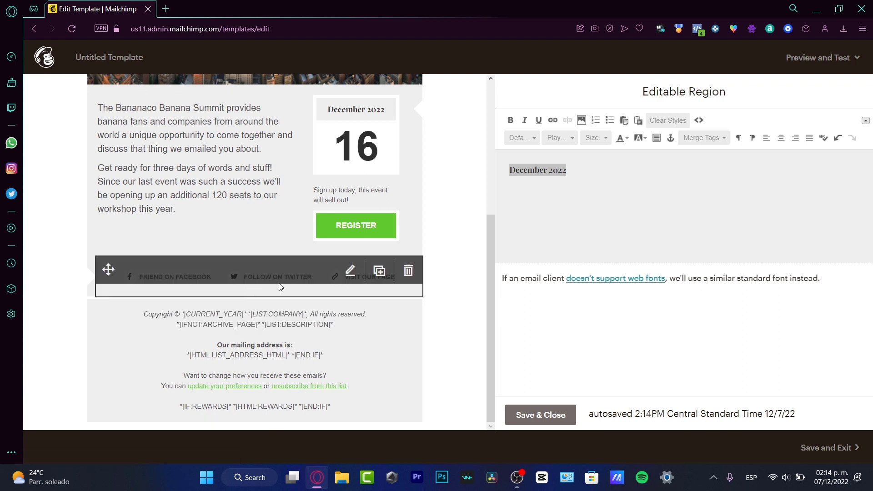
left_click(408, 272)
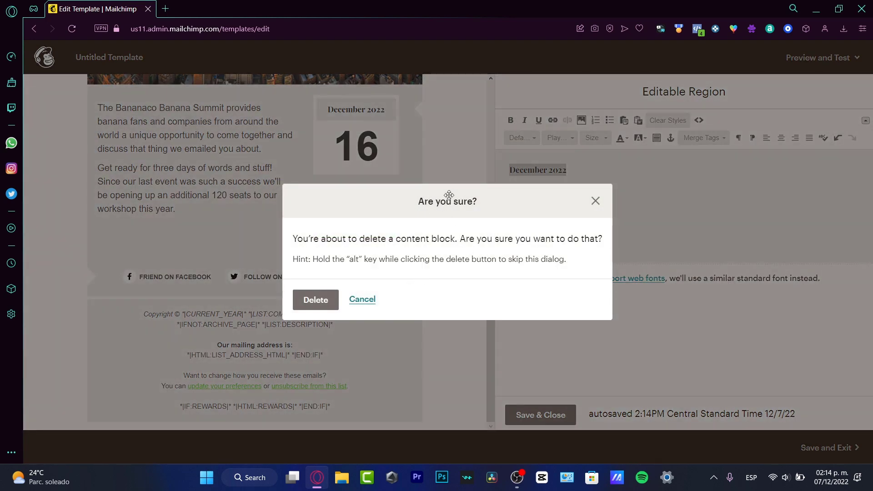
left_click(319, 302)
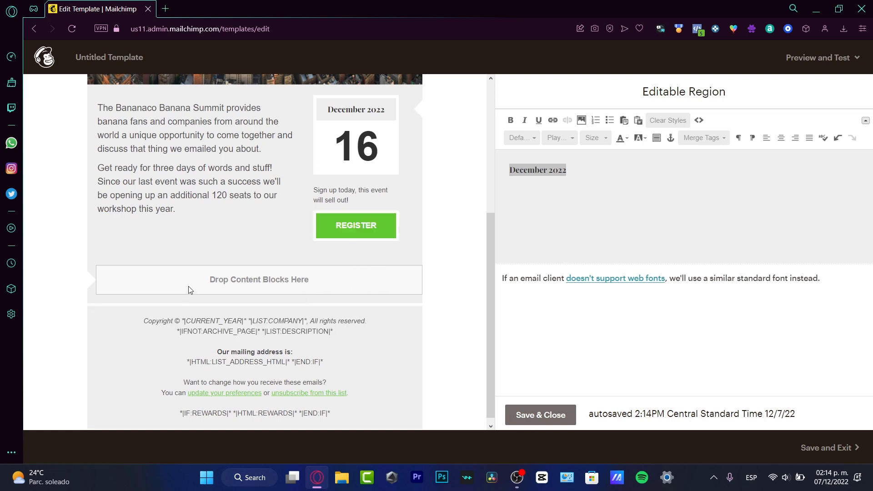
scroll(432, 300, "down", 1)
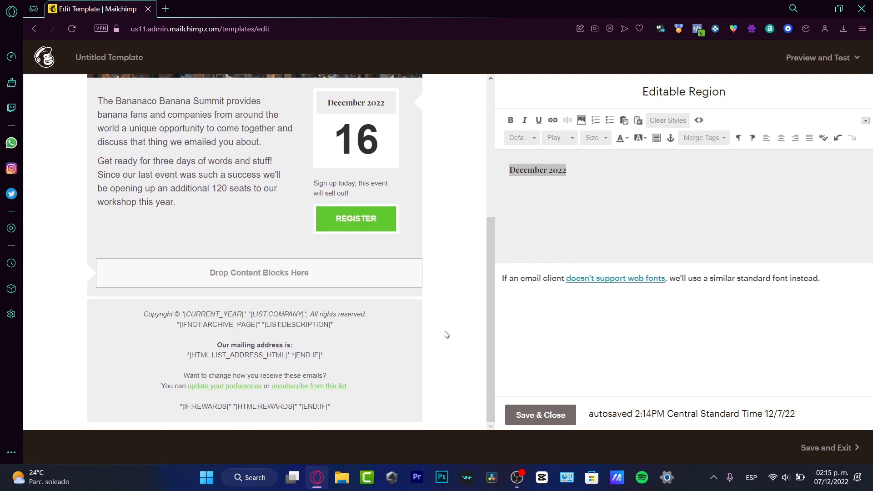
Step: Drop a Social Follow block into the empty space above the footer
left_click(559, 414)
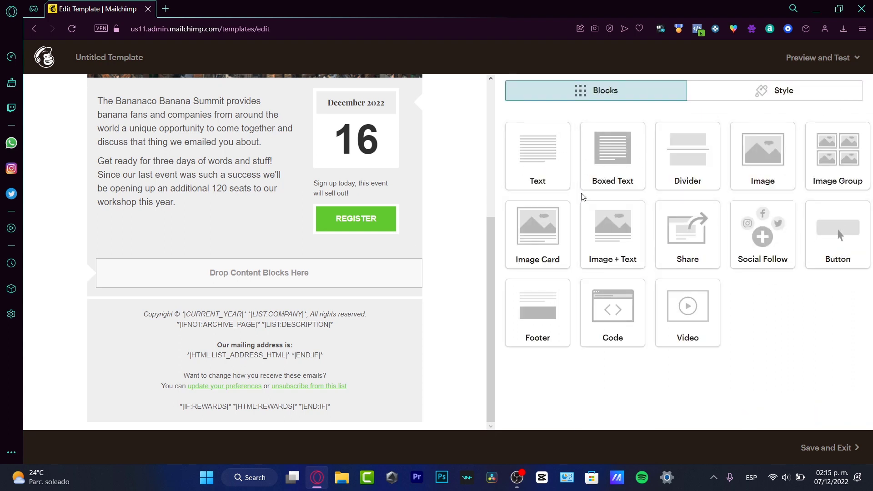
scroll(426, 251, "up", 5)
scroll(411, 246, "down", 5)
scroll(412, 234, "up", 5)
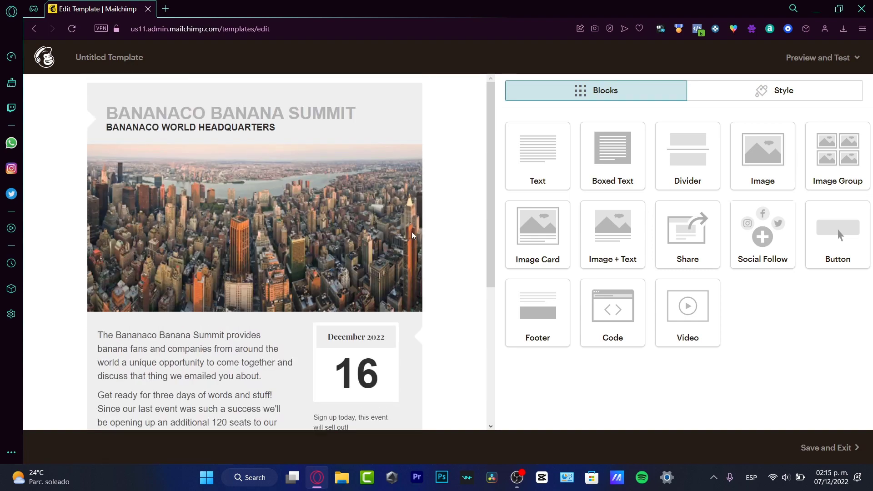
scroll(446, 296, "down", 5)
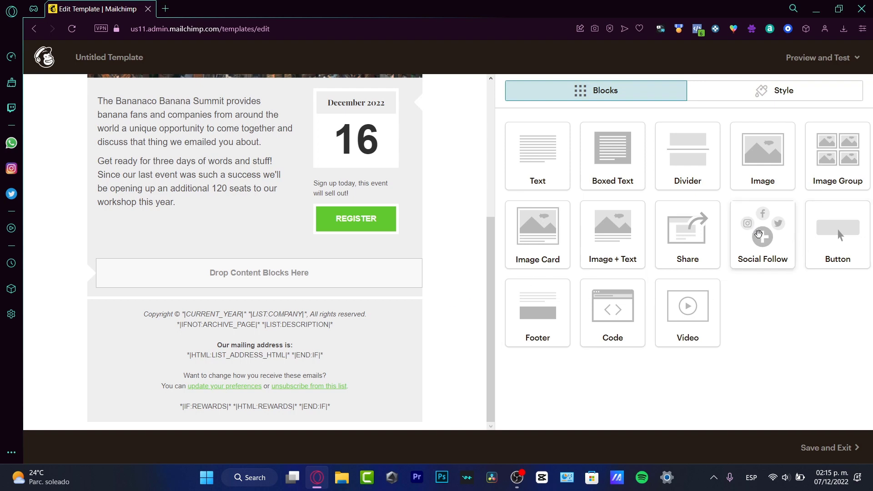
left_click_drag(758, 234, 169, 274)
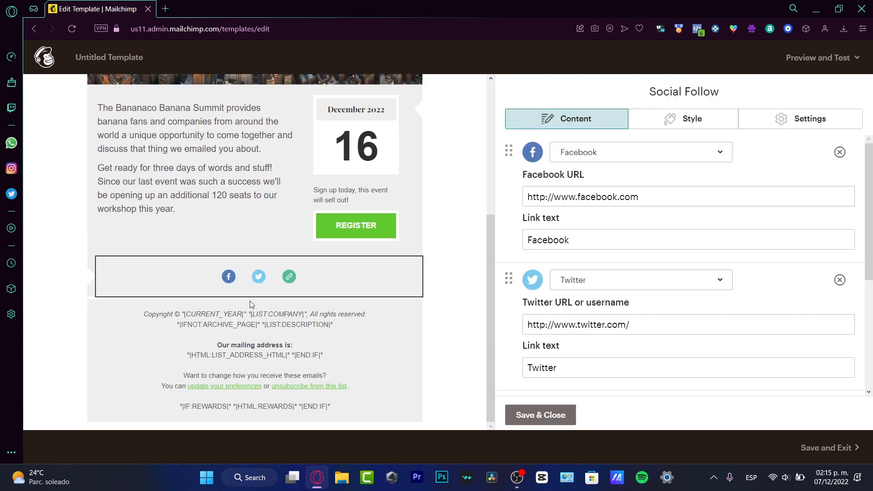
Step: Set the three social links to YouTube, Instagram and Spotify
left_click(645, 156)
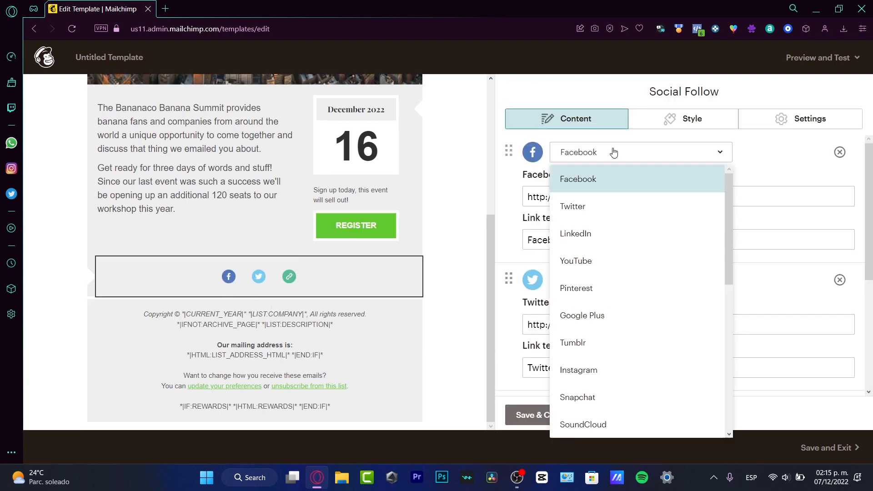
left_click(633, 261)
left_click(617, 278)
left_click(614, 252)
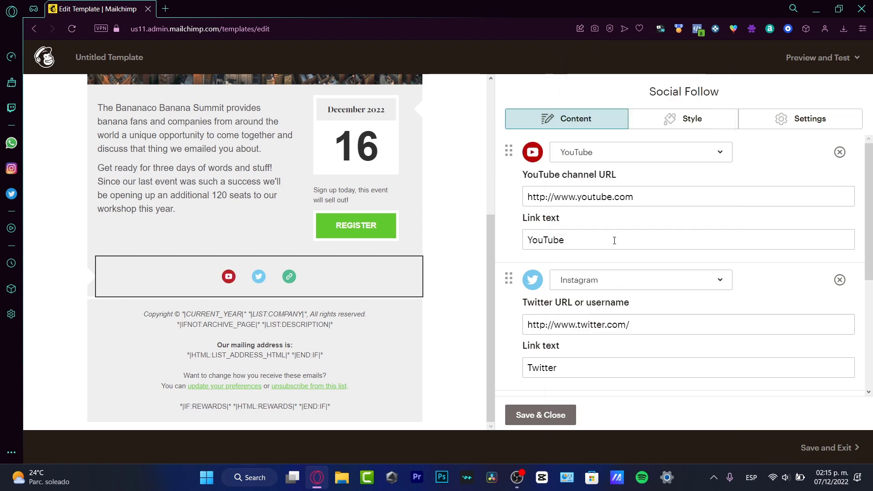
scroll(614, 259, "down", 4)
left_click(616, 242)
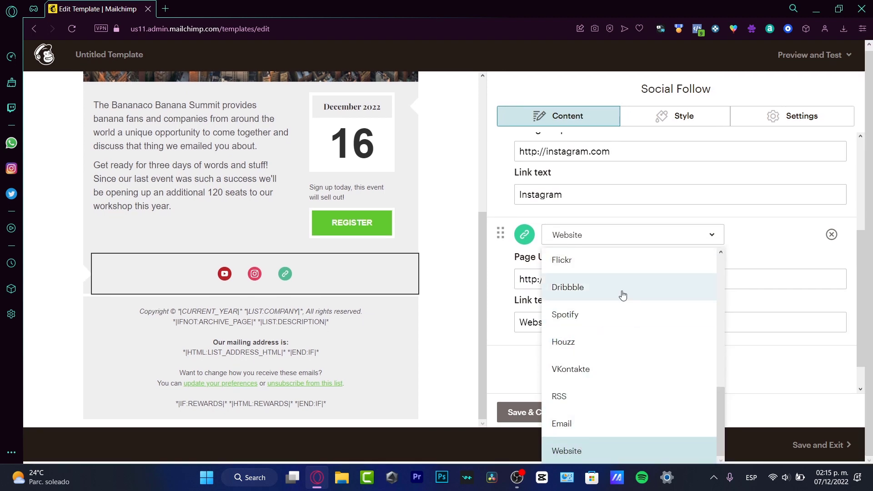
left_click(632, 321)
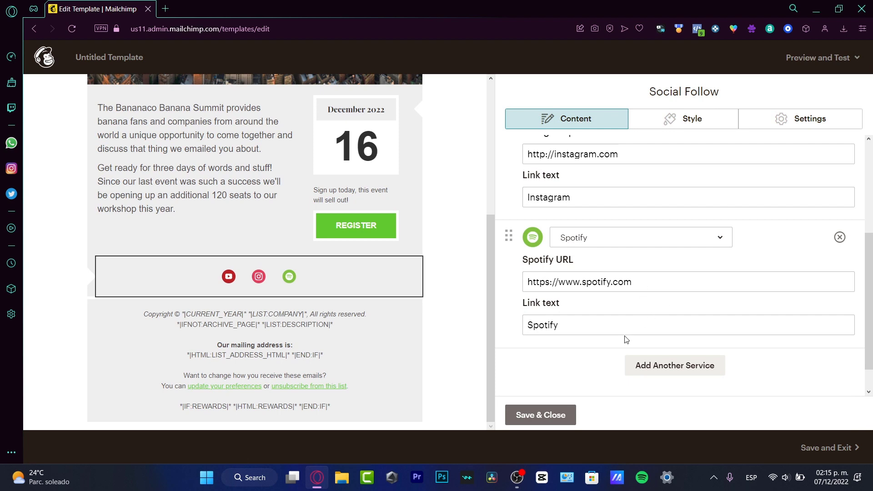
Step: Append the account's profile handle to the Instagram profile URL
left_click(644, 287)
scroll(654, 252, "up", 4)
left_click(649, 324)
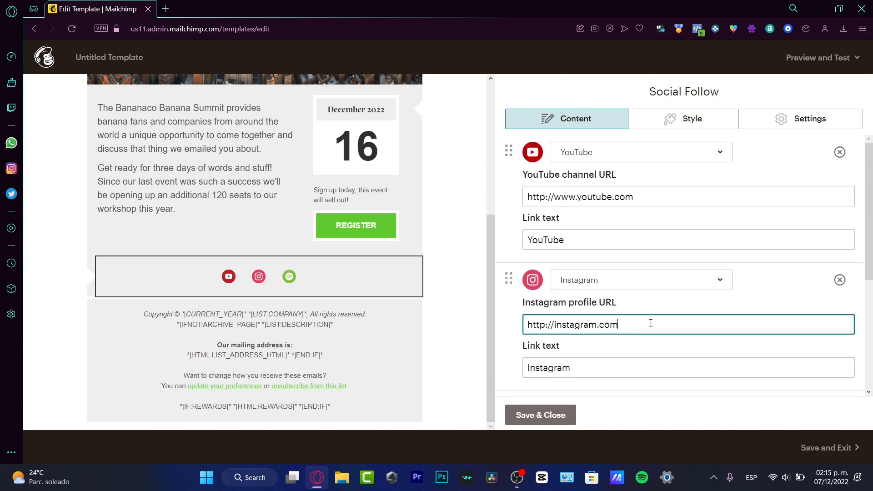
type("8")
key("BackSpace")
key("BackSpace")
type("/sthwht")
Step: Add the channel handle to the YouTube URL, save, and reopen the social bar
left_click(709, 193)
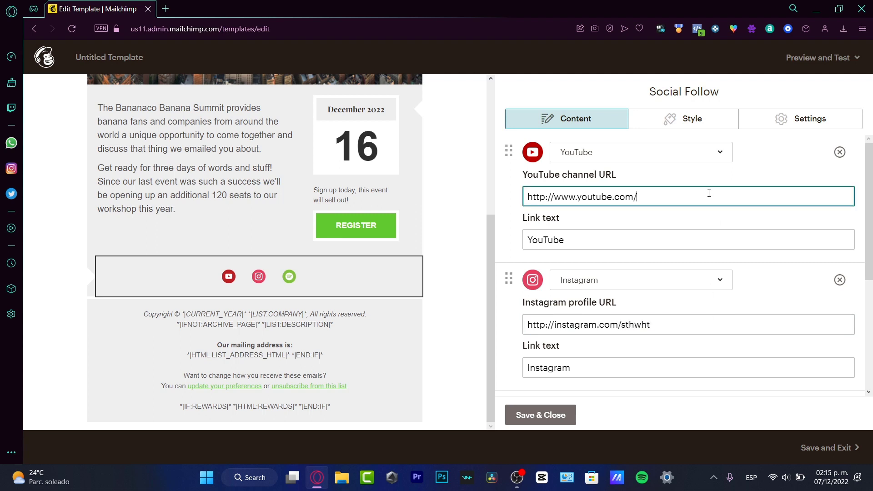
type("@sthwht")
left_click(552, 413)
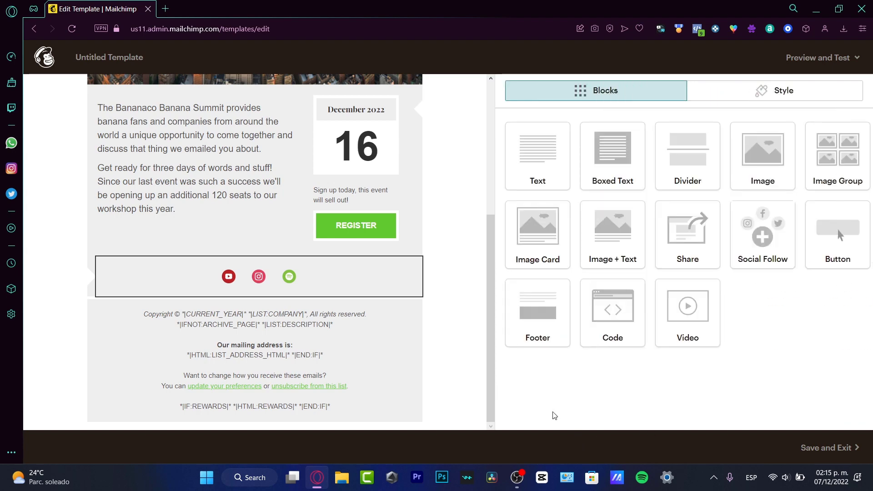
left_click(289, 294)
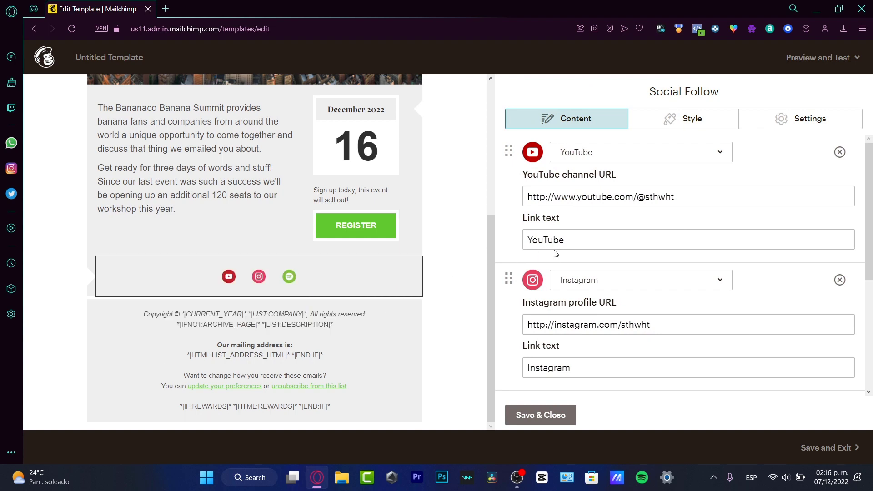
Step: Set the social bar's background colour to yellow #ffd249
left_click(684, 122)
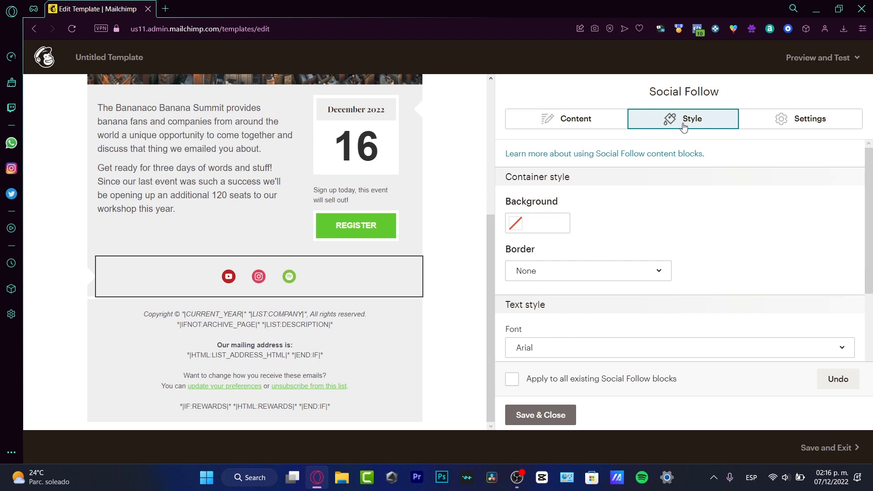
mouse_move(230, 262)
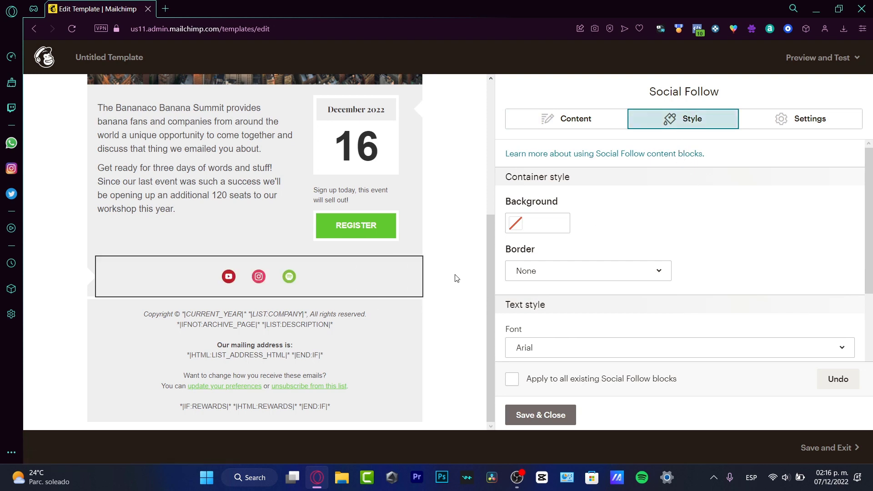
left_click(550, 227)
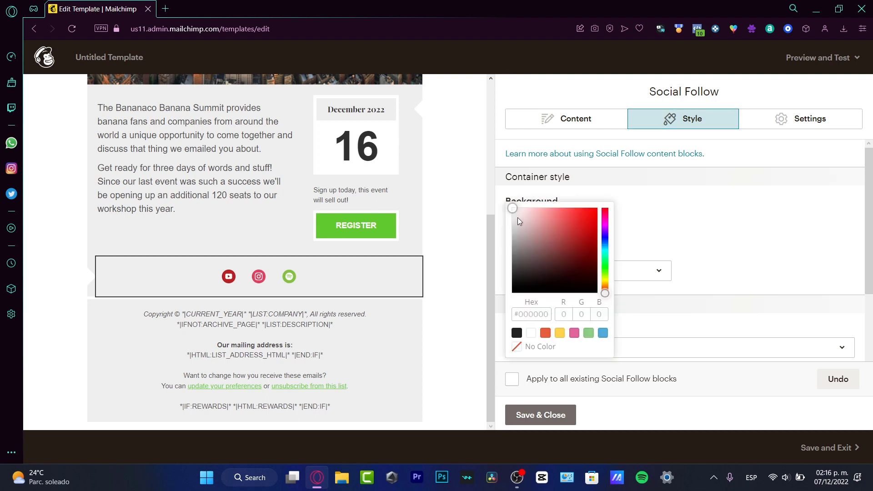
left_click_drag(518, 217, 528, 212)
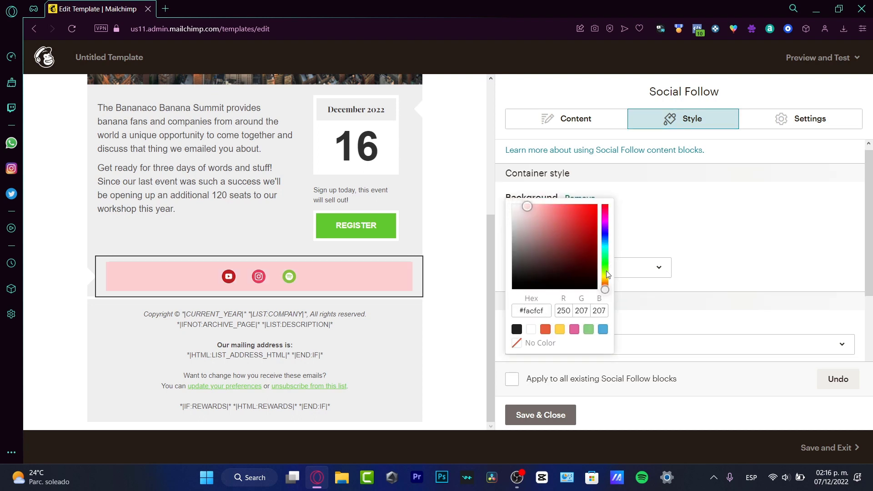
left_click_drag(607, 274, 604, 279)
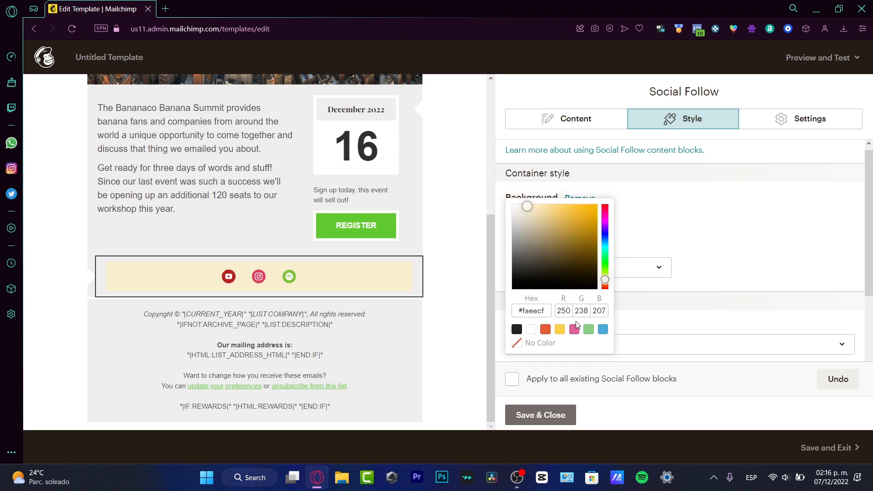
left_click(560, 329)
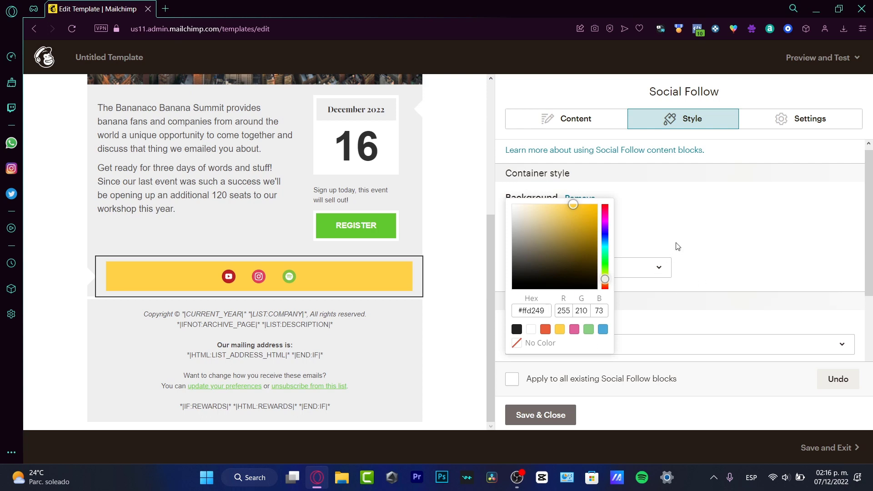
left_click(703, 230)
Step: Set the social bar's border style to Ridge after trying Inset and Groove
left_click(645, 279)
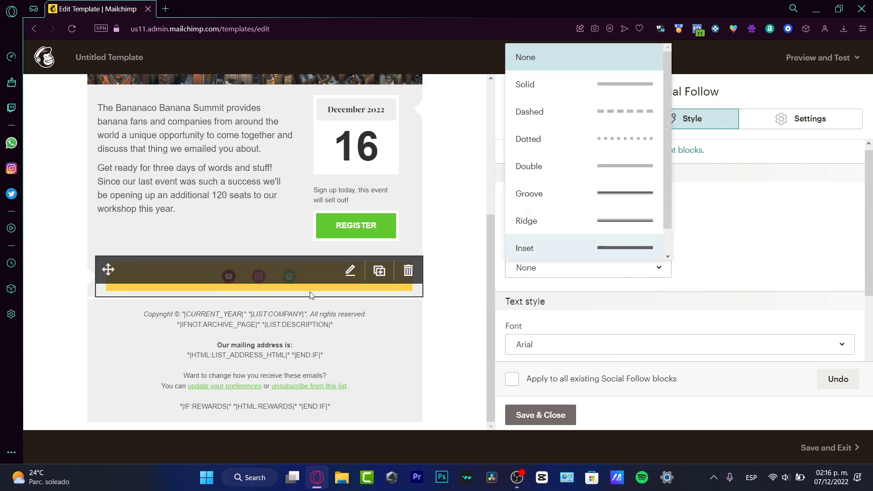
scroll(667, 169, "down", 1)
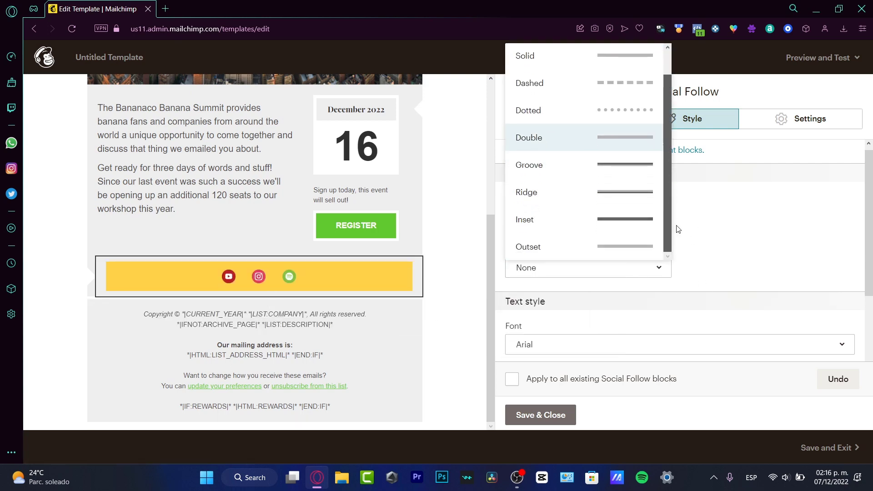
left_click(558, 227)
left_click(603, 275)
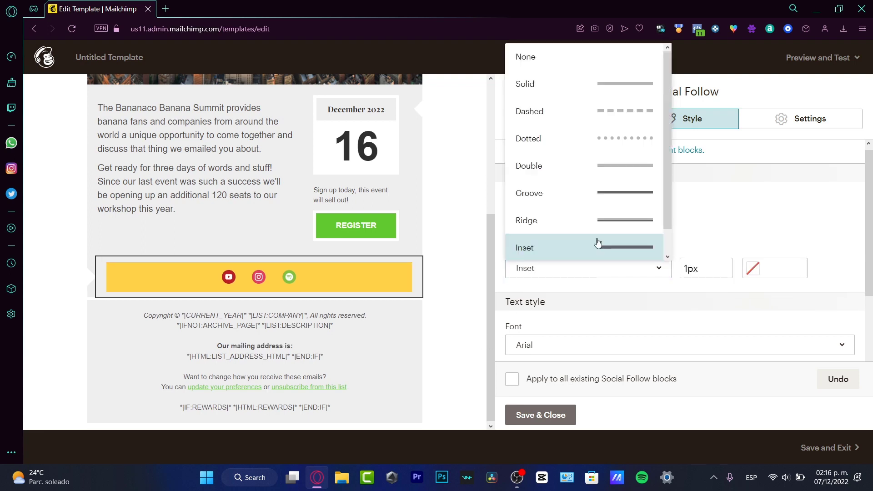
left_click(581, 197)
left_click(604, 268)
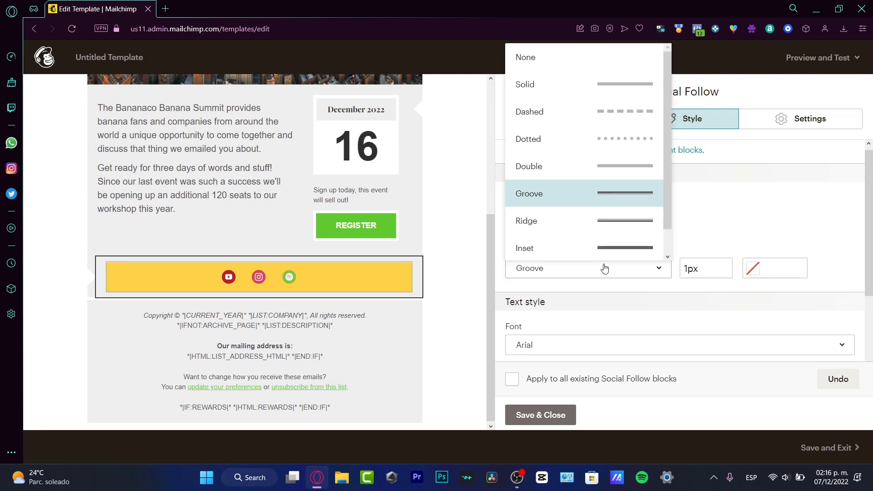
left_click(582, 221)
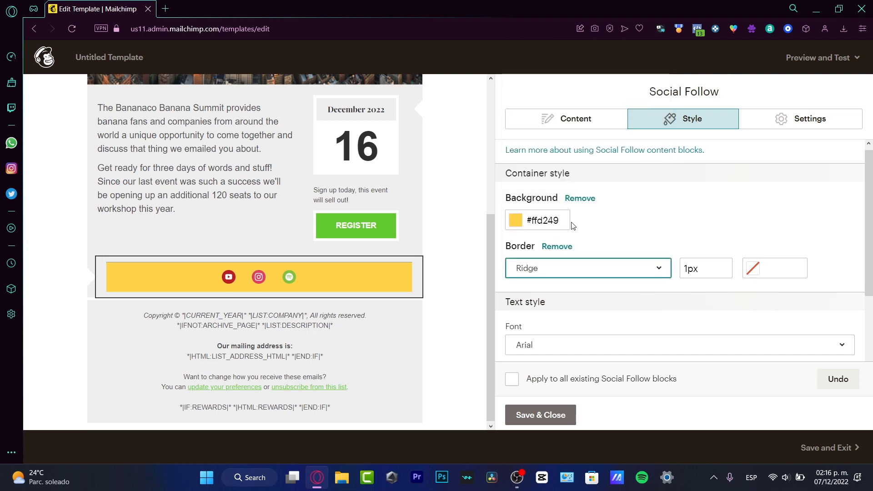
left_click(587, 271)
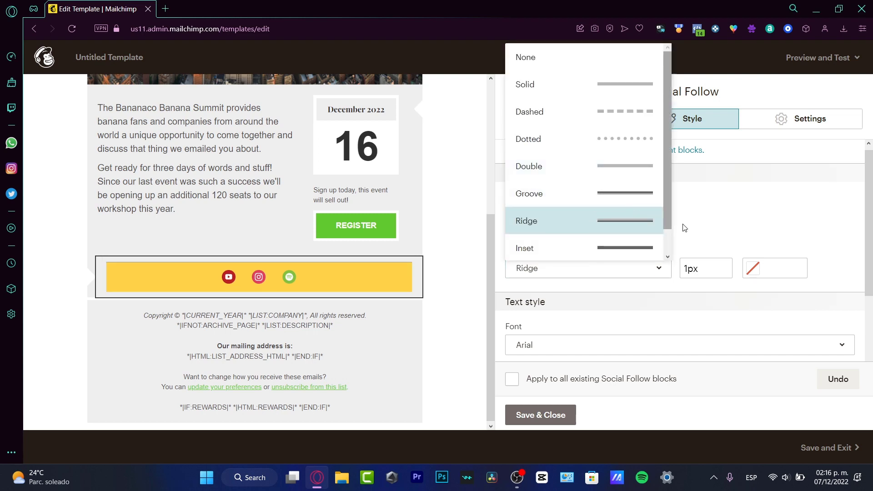
left_click(712, 272)
Step: Make the border 5px wide and white #ffffff, then save the bar
left_click_drag(712, 271, 685, 270)
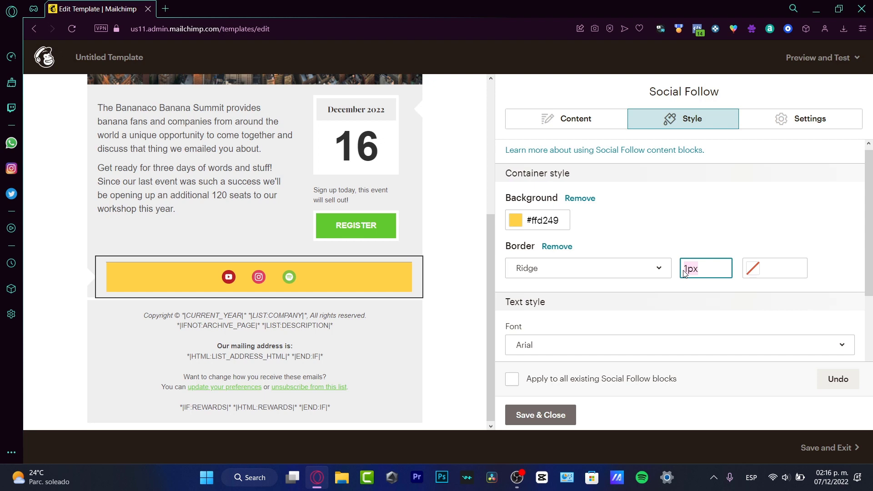
type("5px")
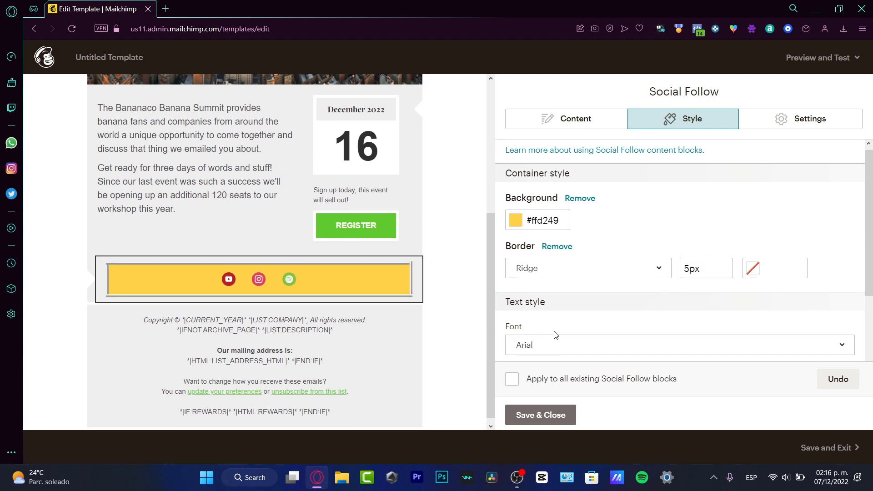
left_click(773, 268)
scroll(728, 337, "down", 3)
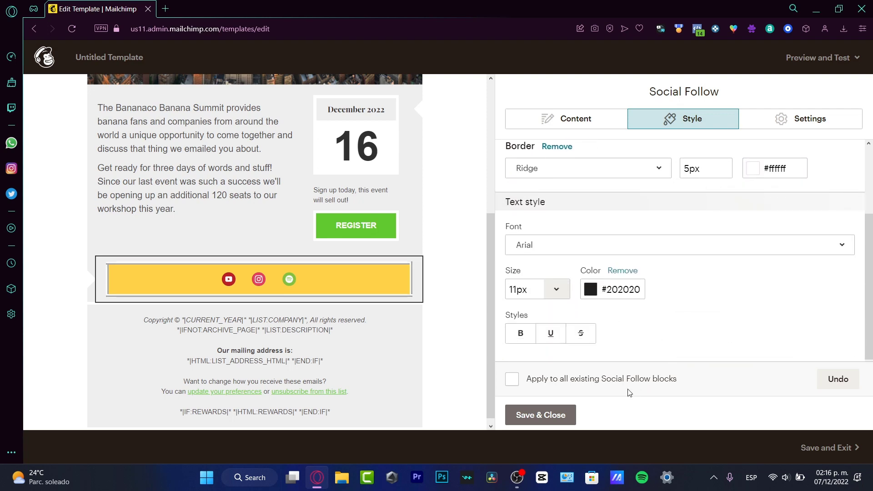
left_click(543, 415)
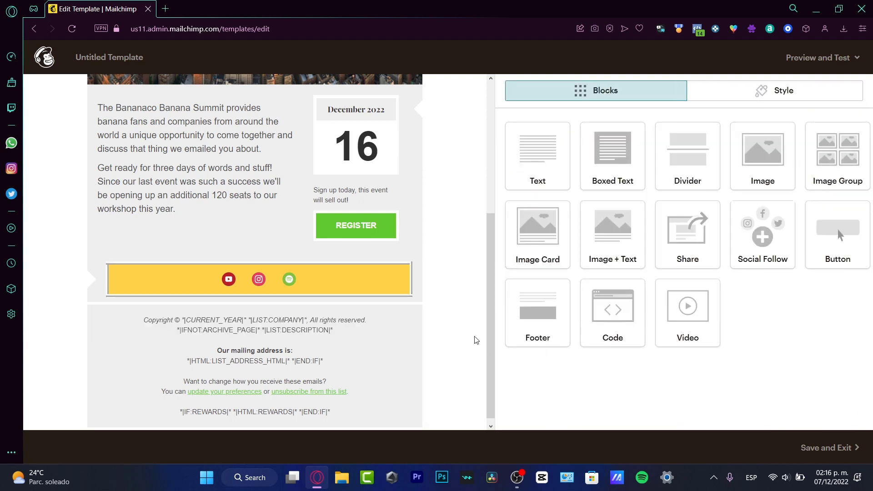
Step: Replace the header image with the uploaded astronaut-riding-a-whale picture
mouse_move(299, 193)
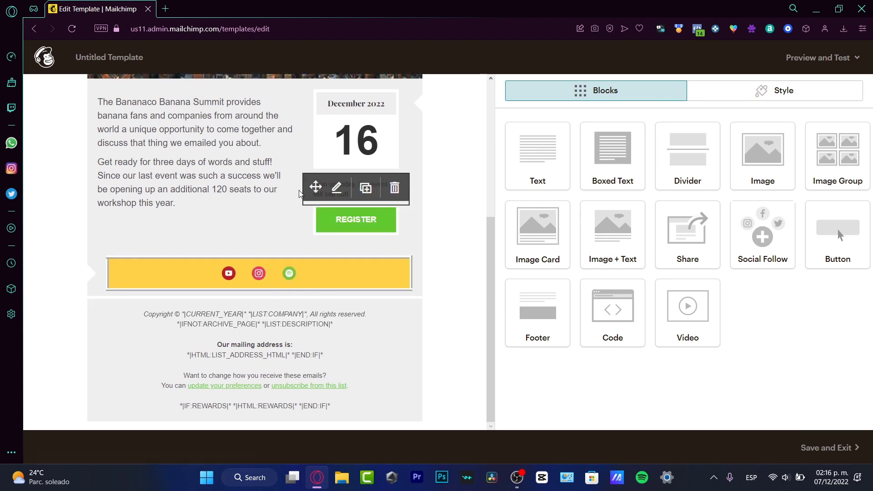
mouse_move(398, 285)
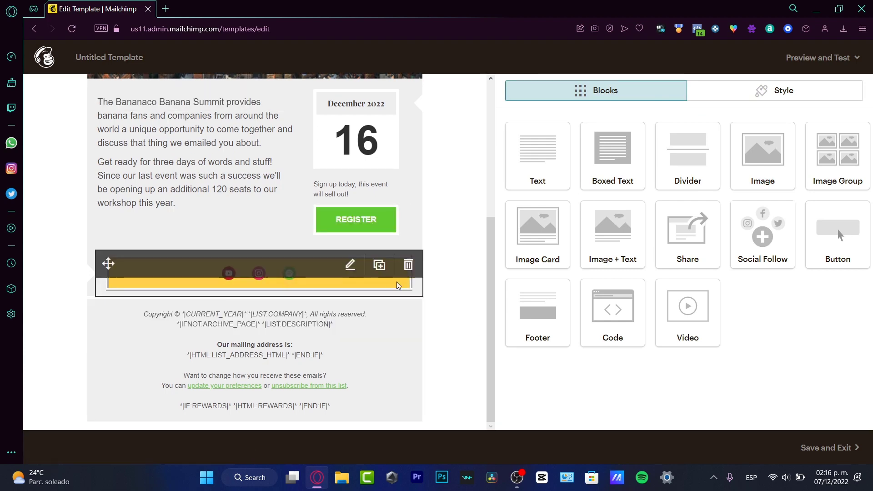
scroll(440, 307, "up", 4)
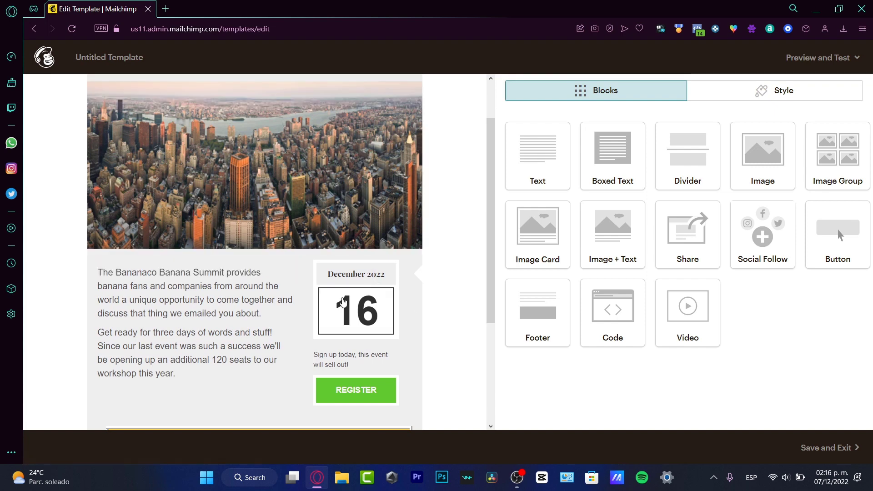
left_click(328, 198)
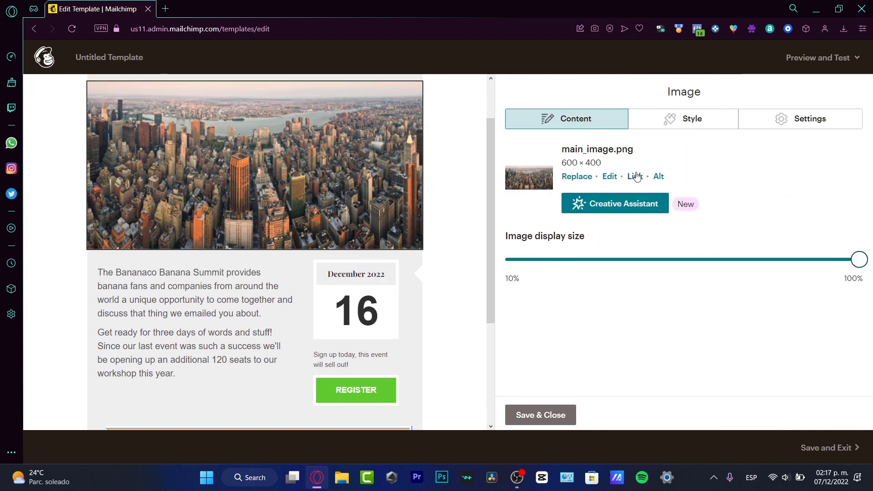
left_click(572, 178)
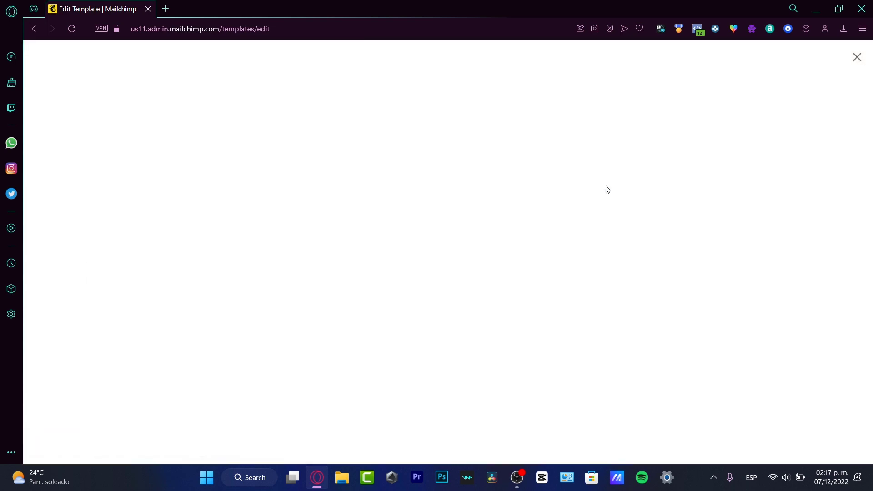
left_click(237, 112)
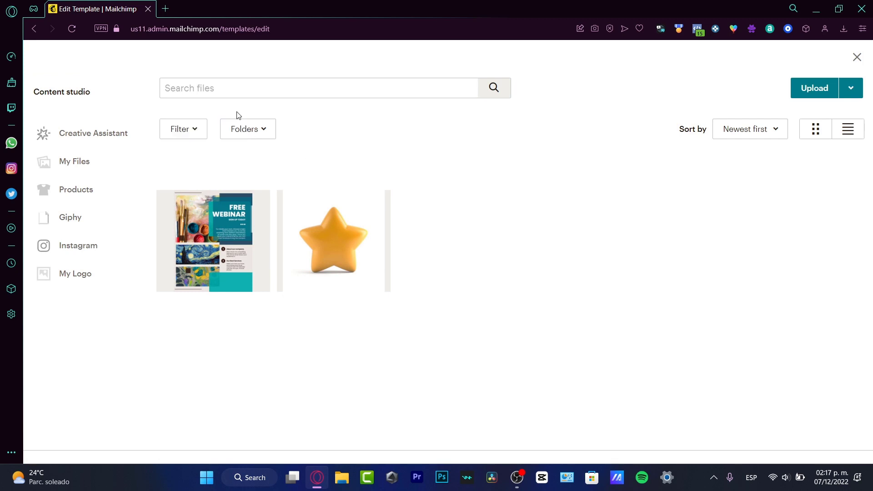
left_click(814, 88)
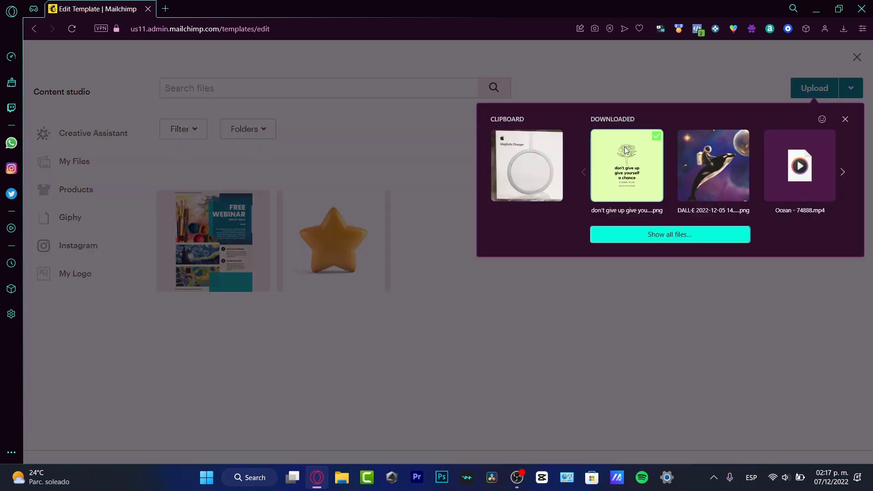
left_click(842, 173)
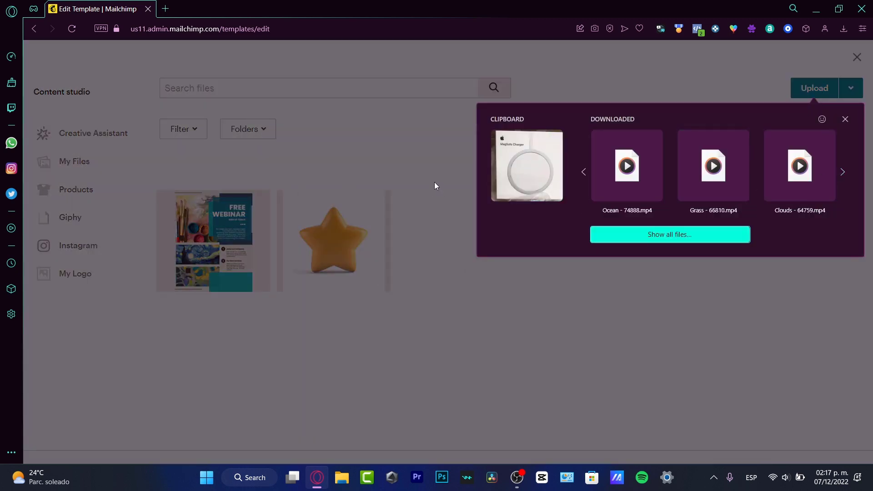
left_click(584, 172)
left_click(713, 166)
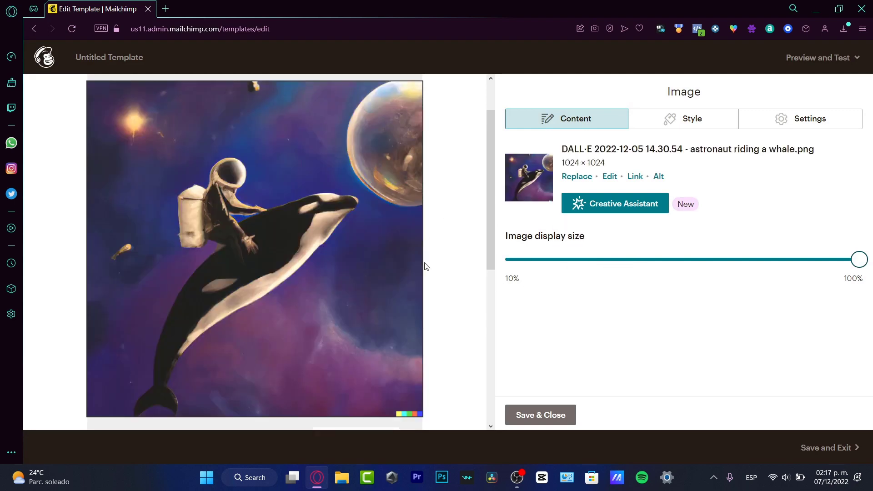
Step: Shrink the header image to about half size and save the image settings
scroll(426, 266, "down", 4)
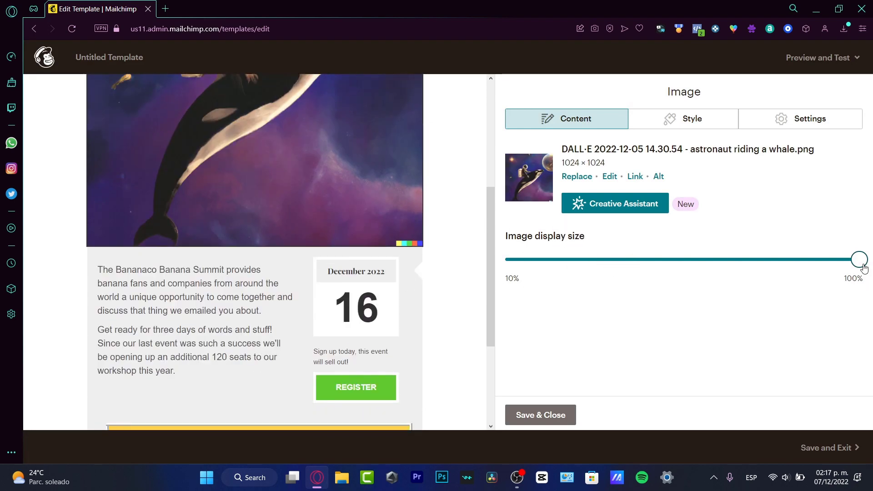
left_click_drag(863, 267, 680, 265)
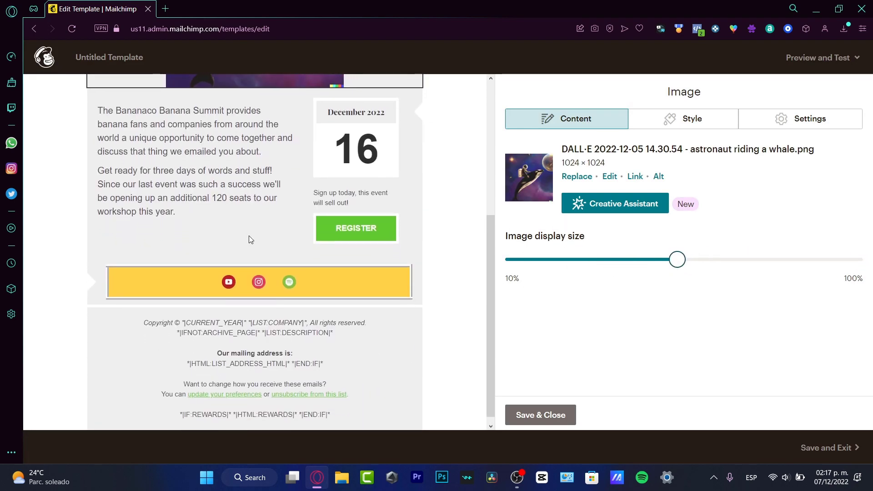
scroll(249, 238, "up", 5)
scroll(249, 238, "down", 2)
scroll(249, 239, "up", 3)
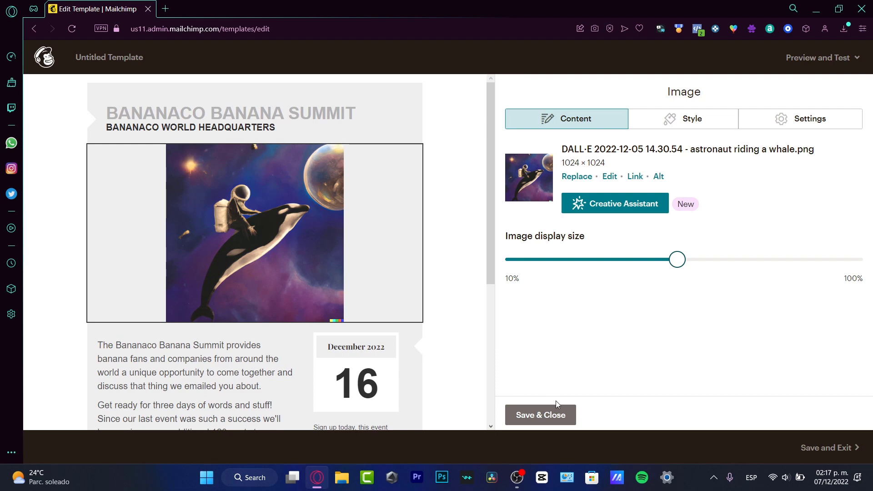
left_click(553, 414)
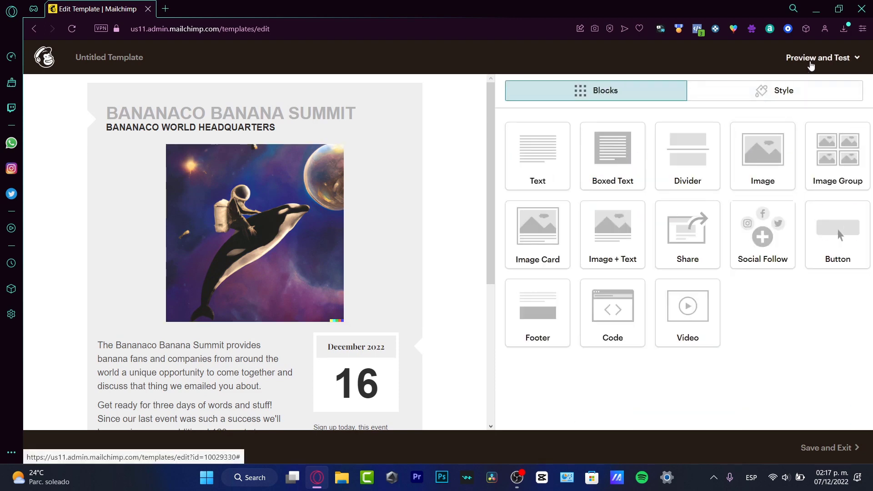
left_click(810, 62)
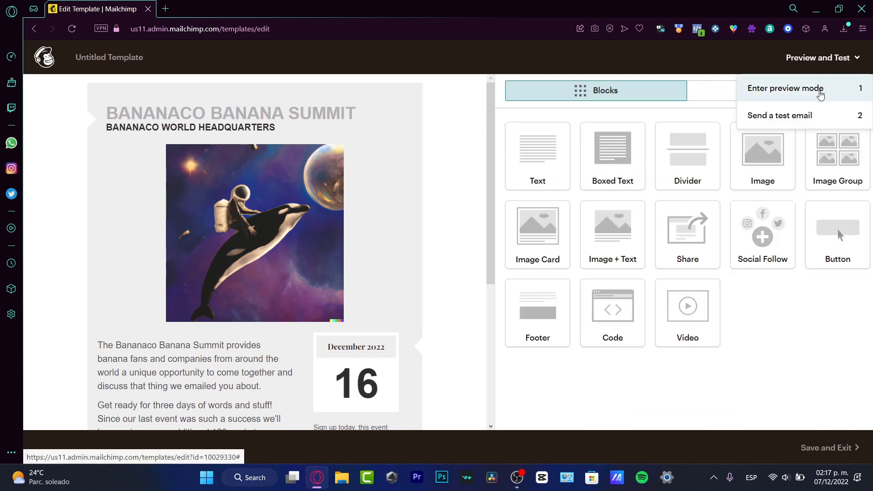
left_click(820, 94)
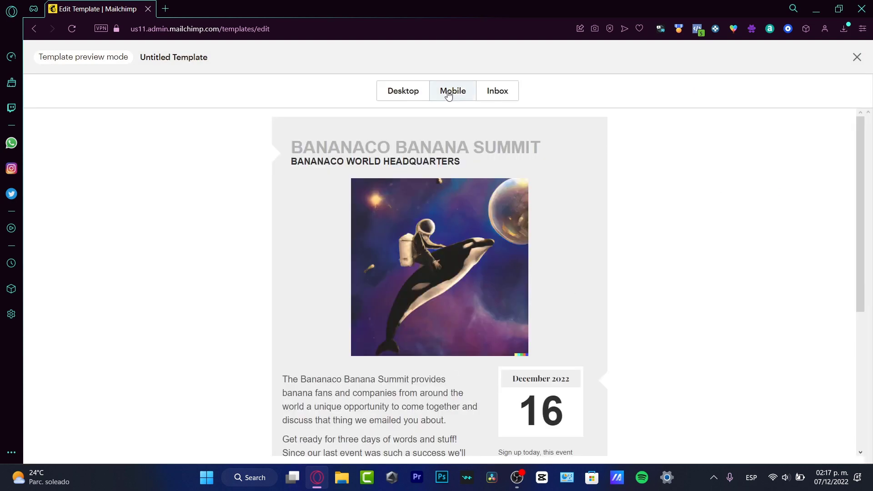
left_click(424, 92)
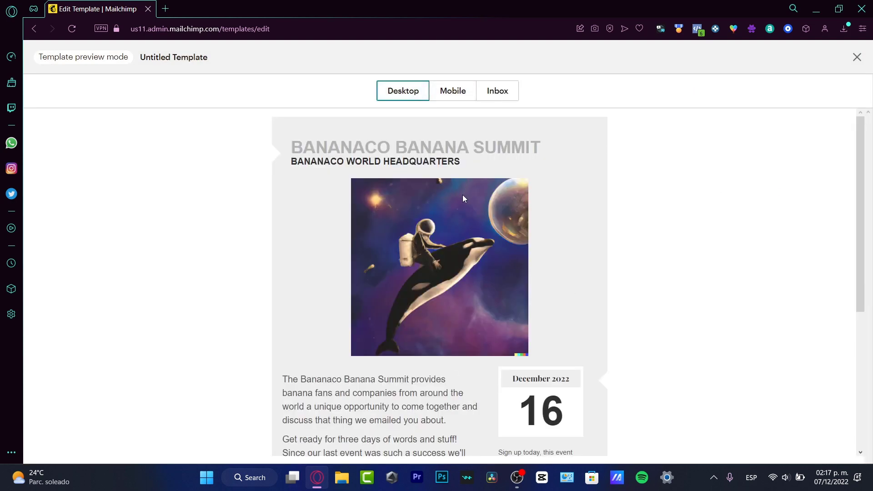
scroll(462, 194, "down", 5)
scroll(462, 200, "up", 5)
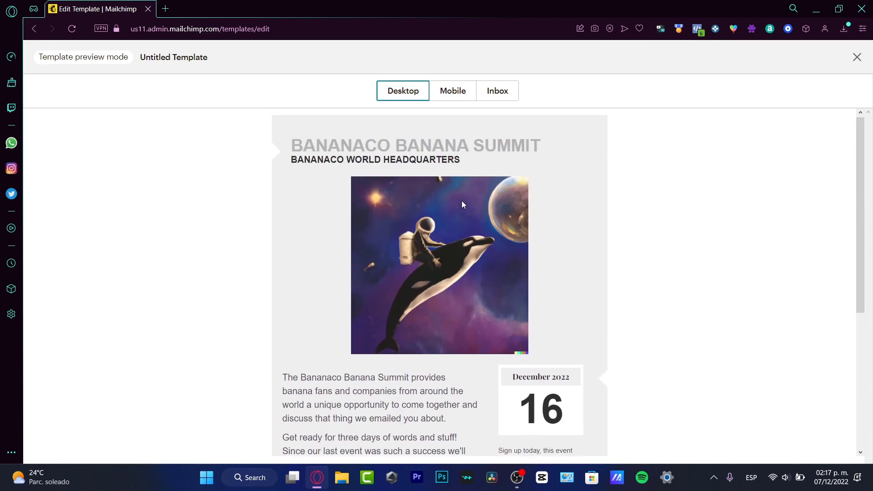
scroll(462, 203, "down", 4)
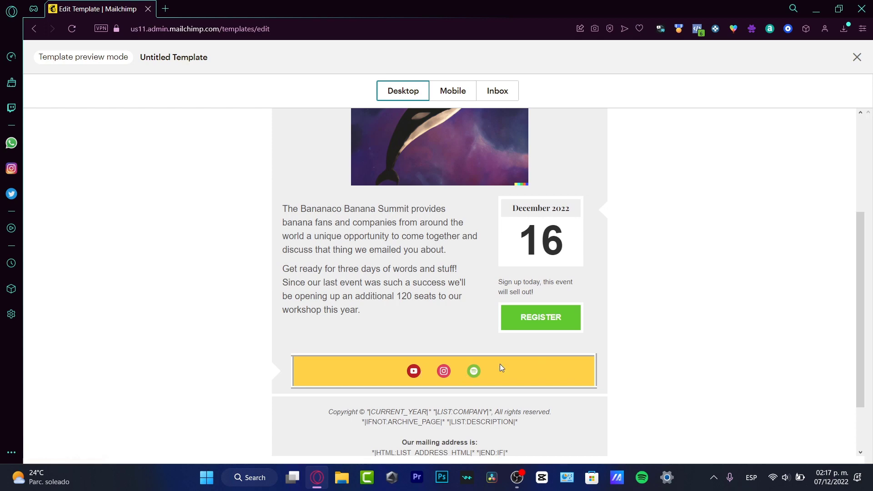
scroll(501, 364, "down", 2)
left_click(463, 90)
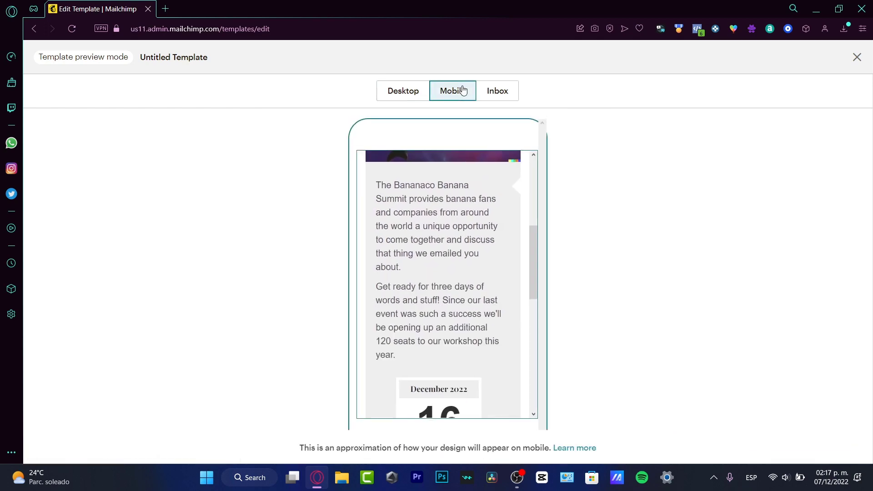
left_click_drag(536, 238, 526, 169)
scroll(525, 169, "down", 1)
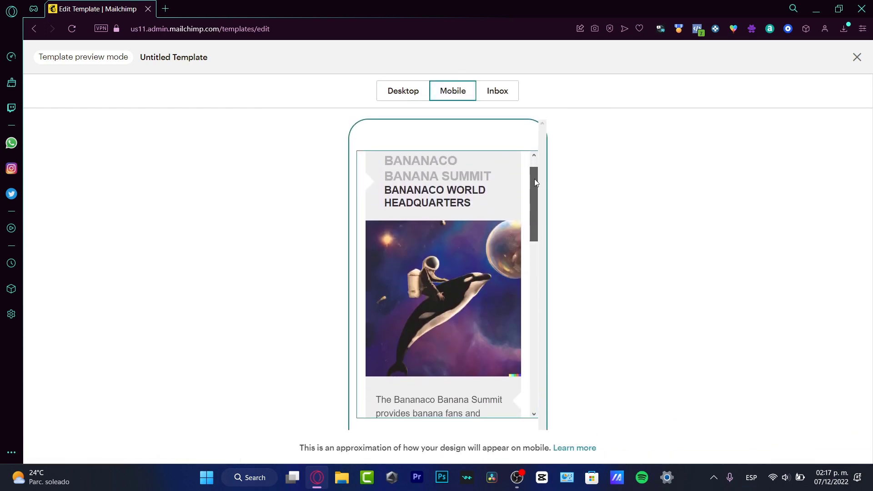
left_click(498, 91)
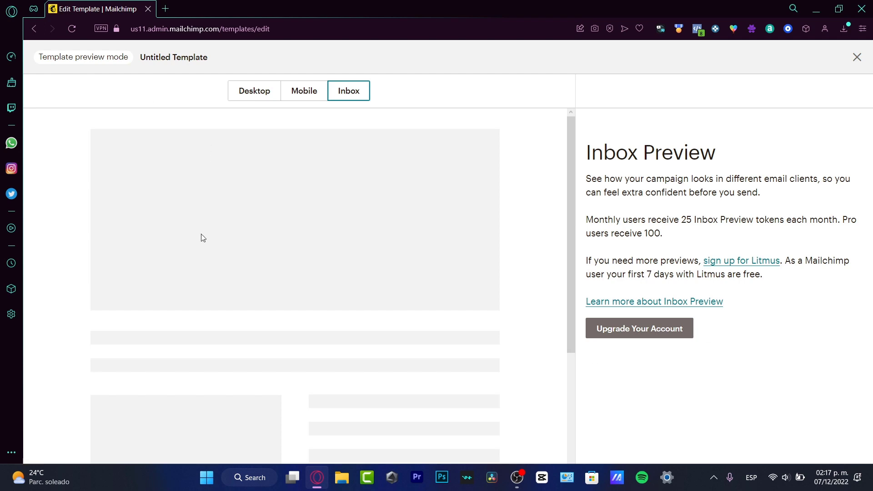
left_click_drag(570, 164, 546, 182)
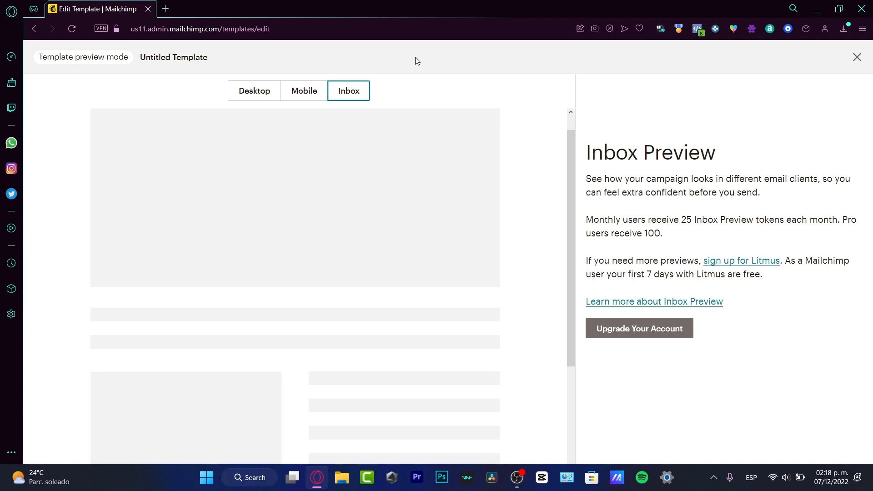
left_click(245, 91)
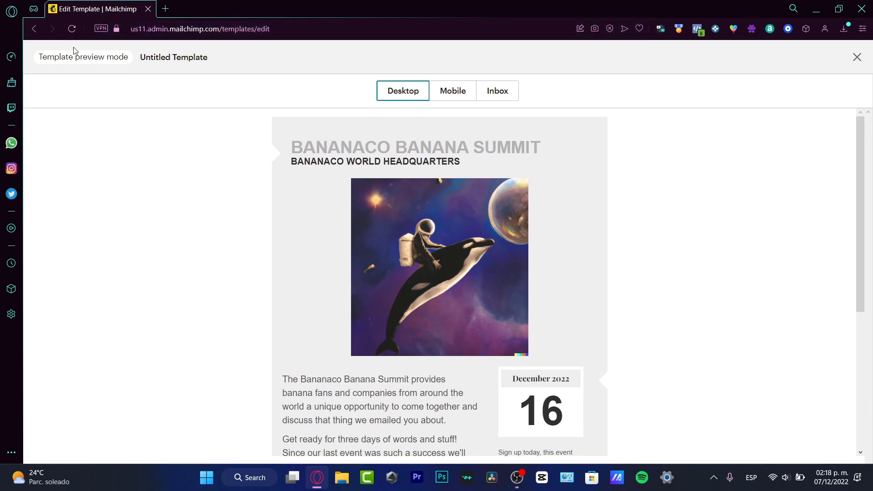
left_click(857, 57)
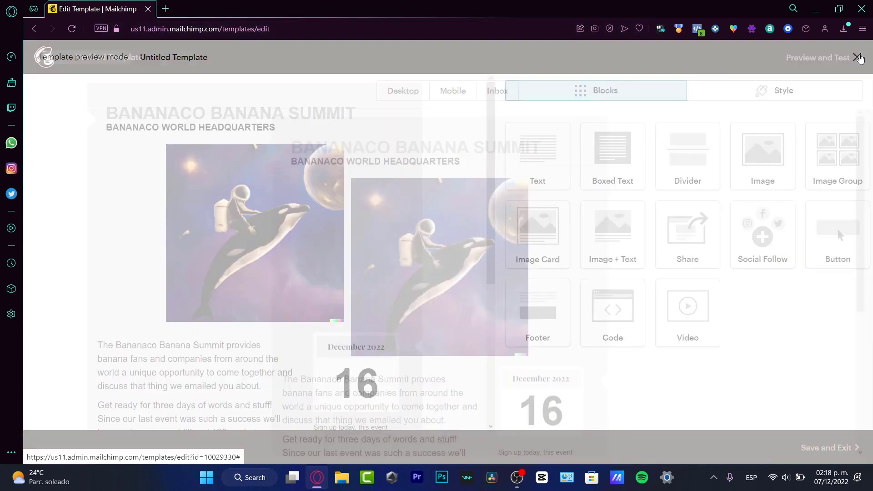
Step: From Preview and Test, choose Send a test email and enter the recipient's e-mail address
left_click(854, 62)
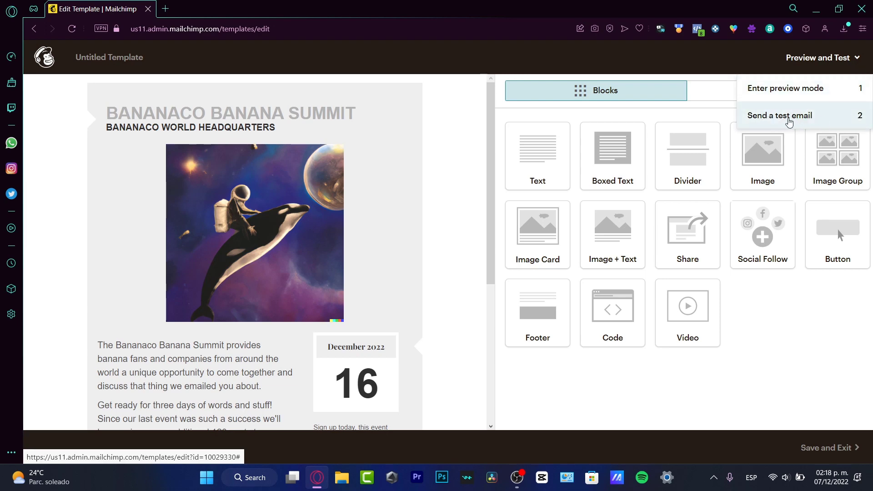
left_click(789, 119)
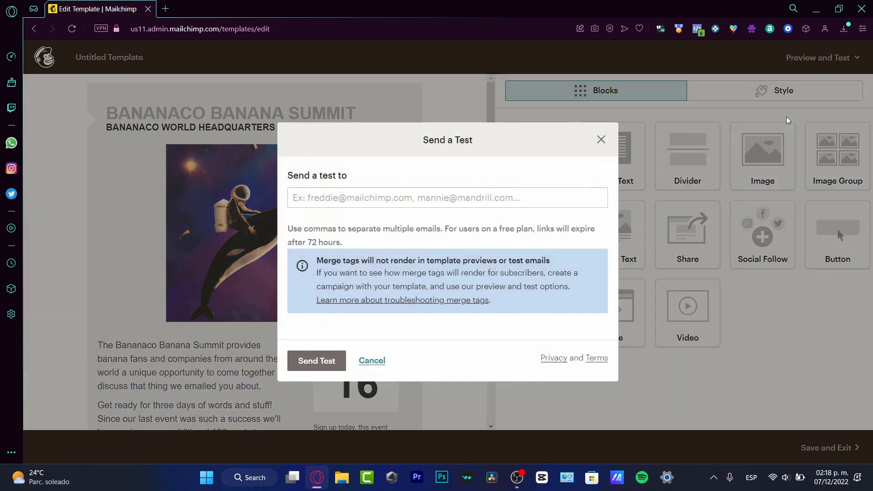
left_click(346, 198)
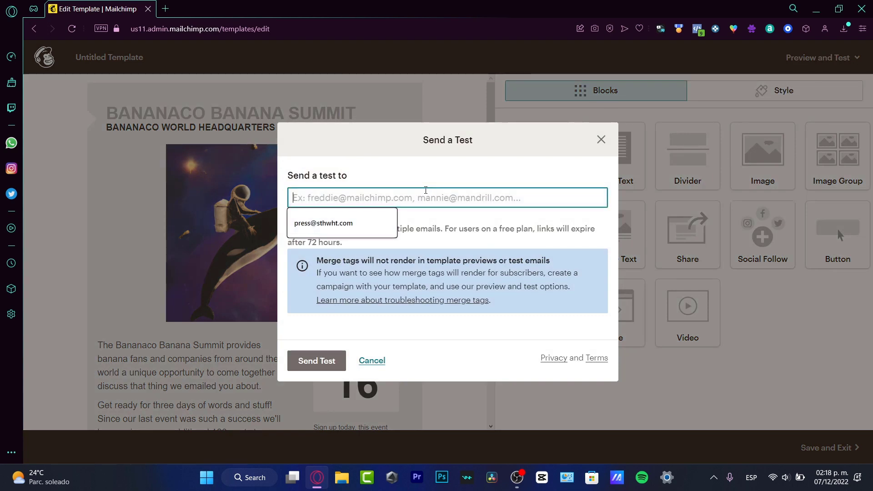
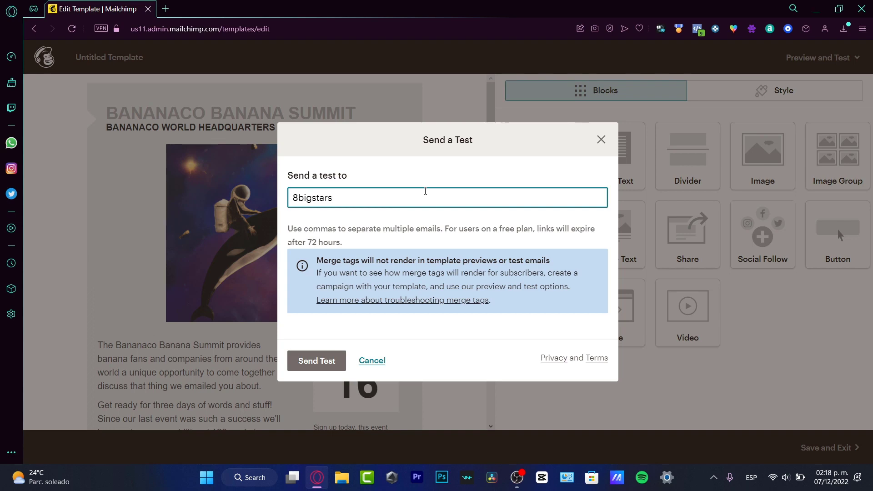
key("super+space")
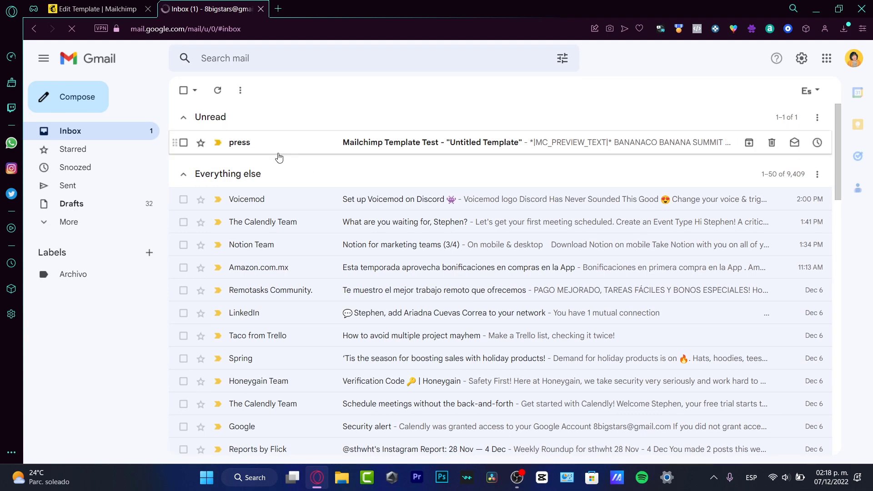
Step: Send the test email and review the received copy in Gmail
left_click(279, 144)
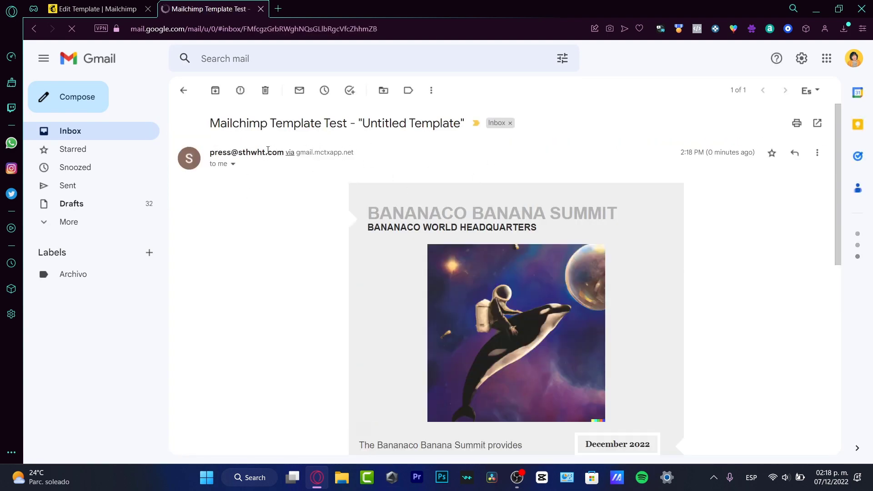
mouse_move(363, 164)
left_click_drag(839, 168, 860, 177)
Step: Save and exit the template, naming it 'event_live stream'
left_click(96, 8)
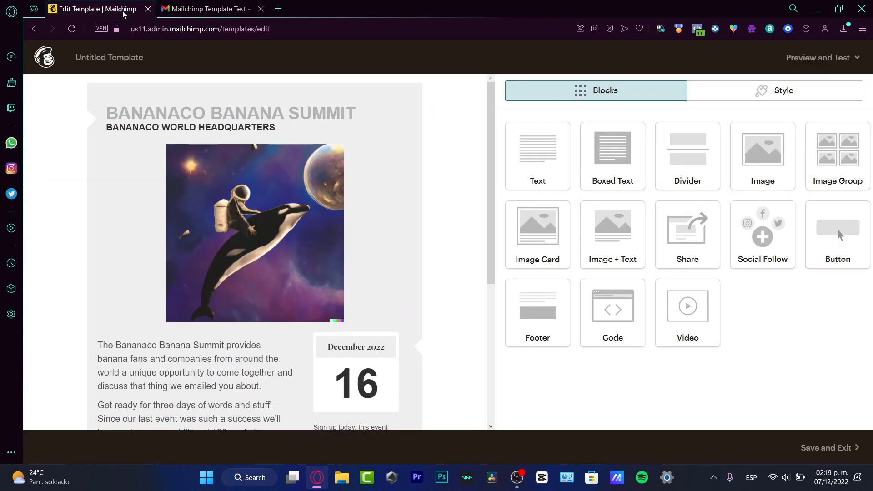
left_click(825, 448)
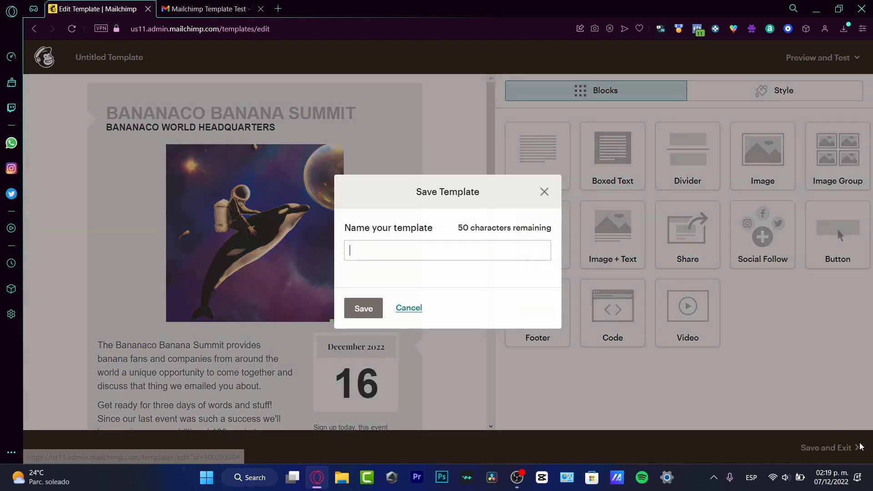
left_click(416, 249)
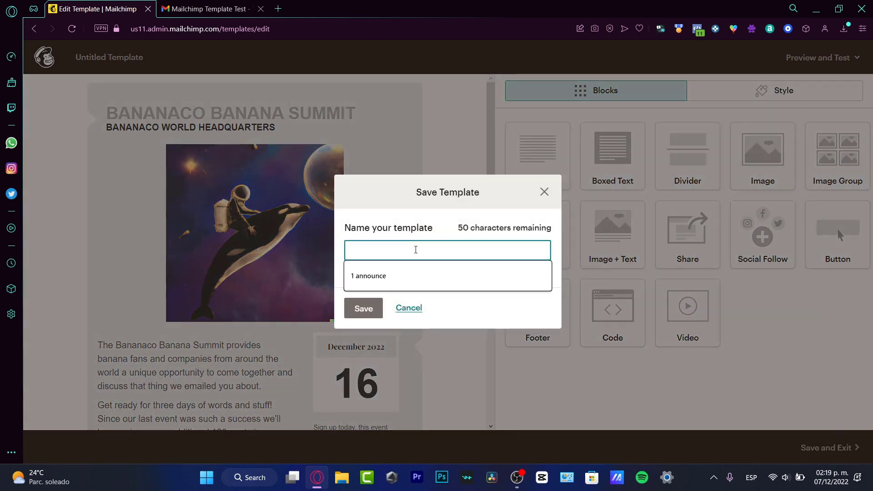
type("event_lkive_4")
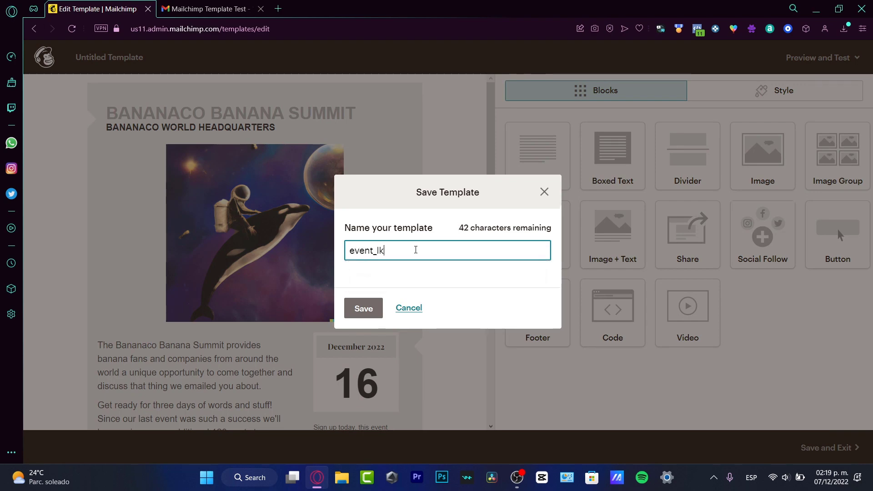
key("BackSpace")
key("BackSpace")
key("BackSpace")
type("ive stream")
key("Return")
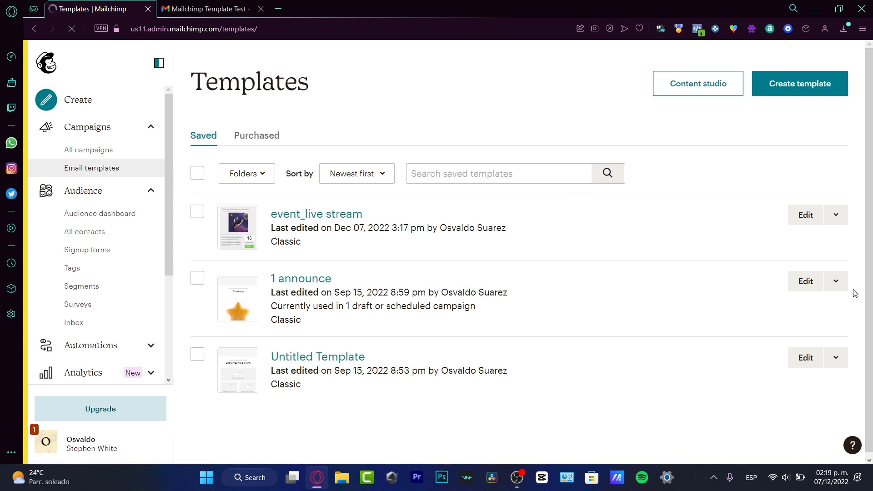
Step: Select the '1 announce' template and delete it, typing DELETE to confirm
left_click(836, 282)
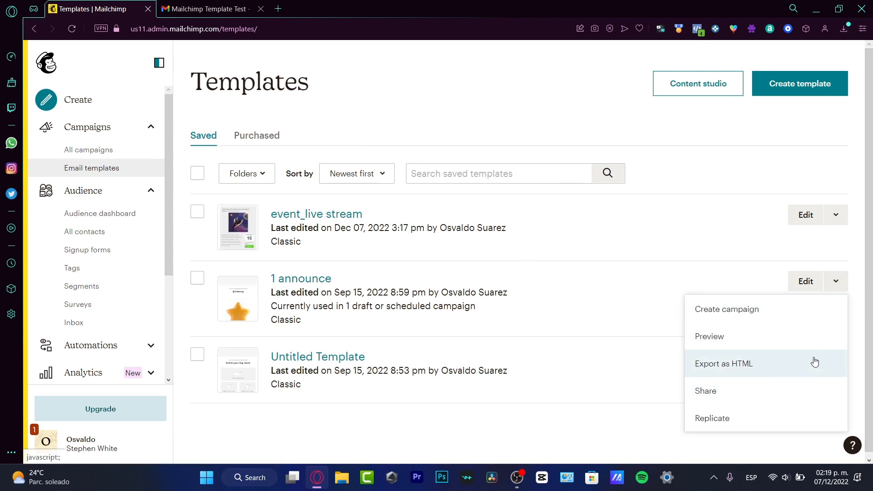
left_click(614, 425)
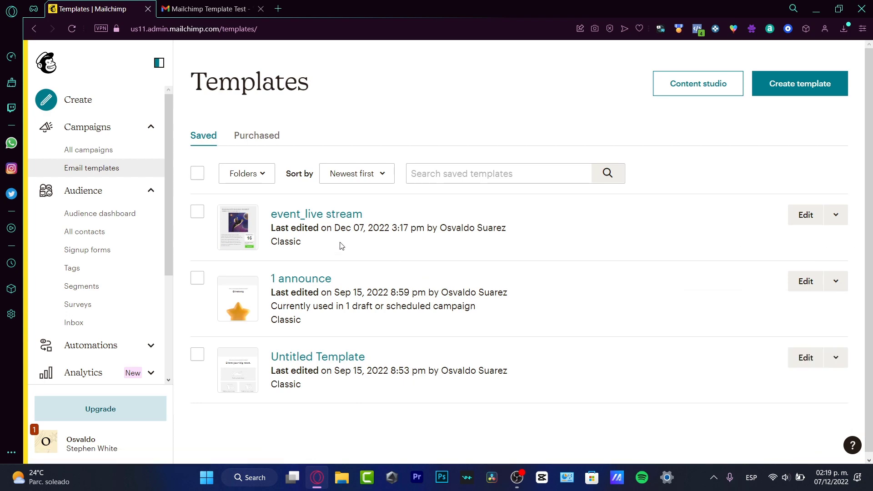
left_click(197, 278)
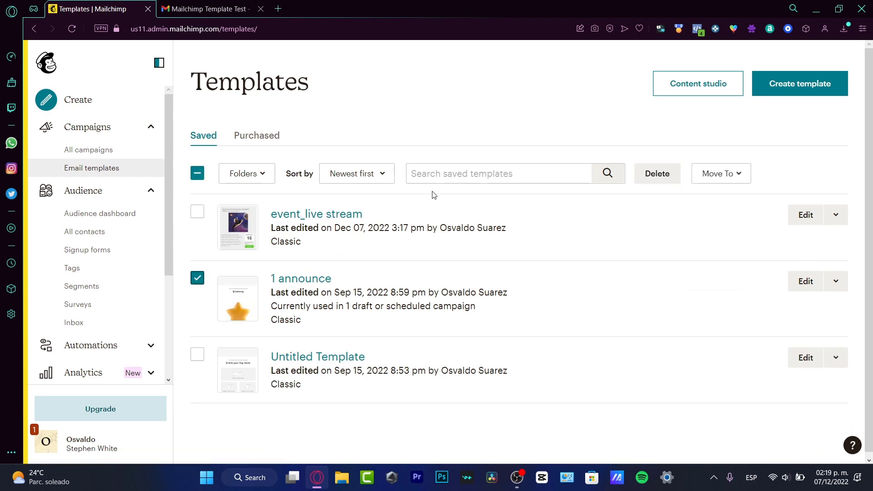
left_click(668, 178)
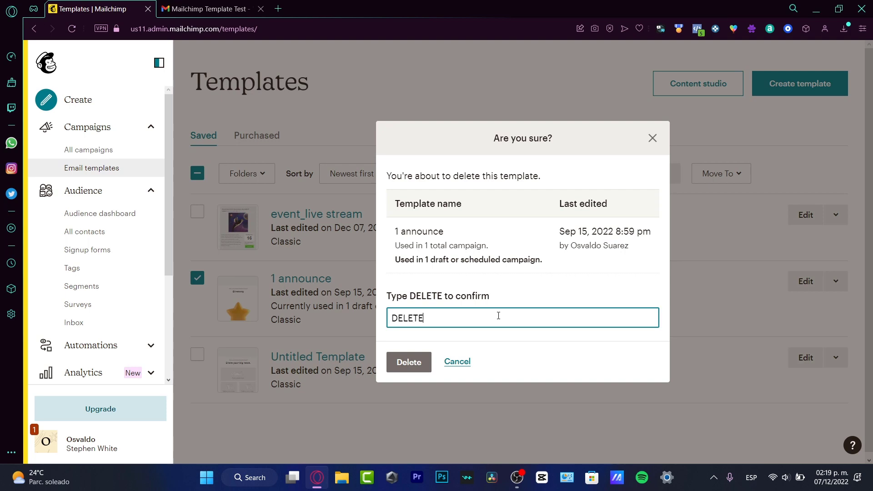
type("DELETE")
key("Return")
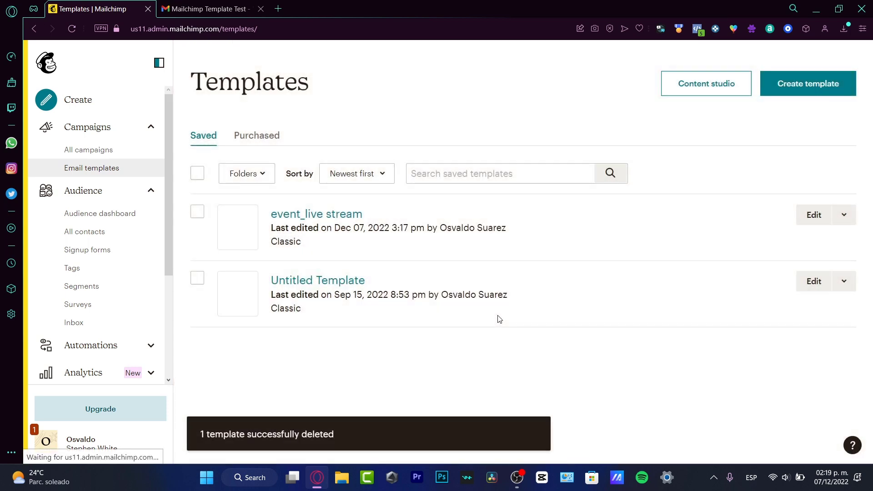